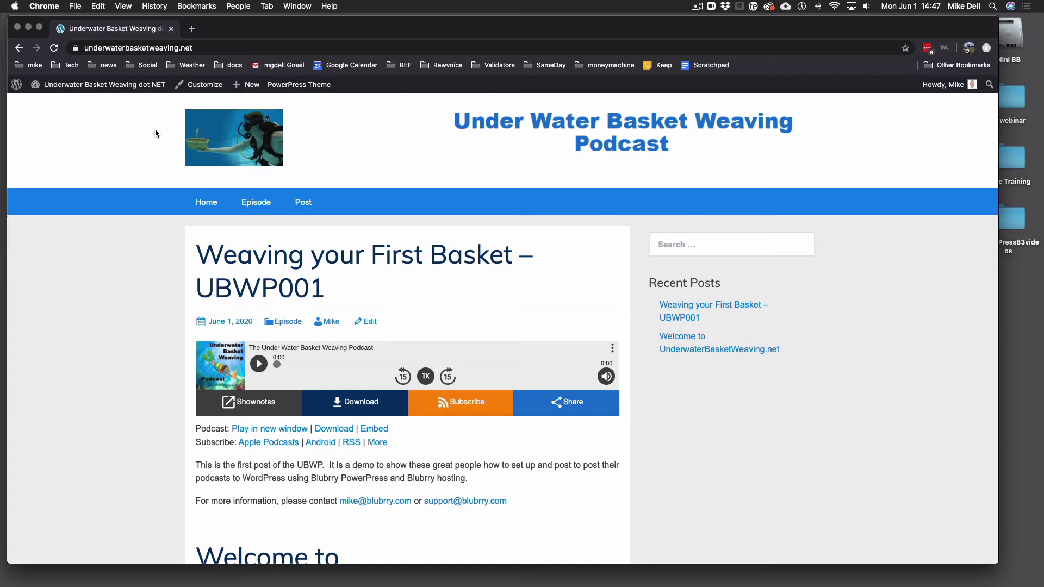
# Go from the WordPress Dashboard to the Destinations tab of PowerPress Settings.
pyautogui.click(124, 86)
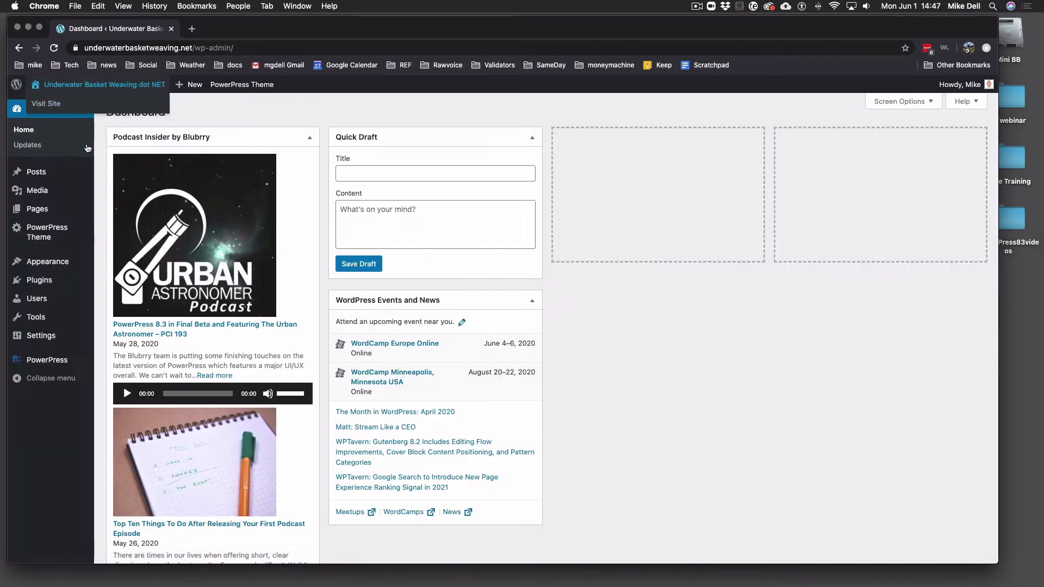
pyautogui.moveTo(50, 360)
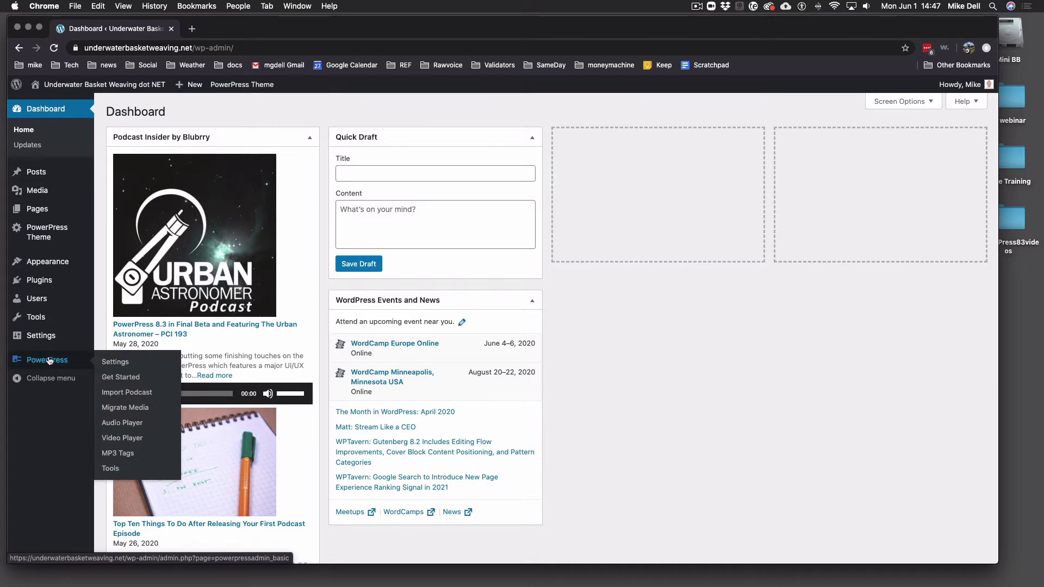
pyautogui.click(112, 364)
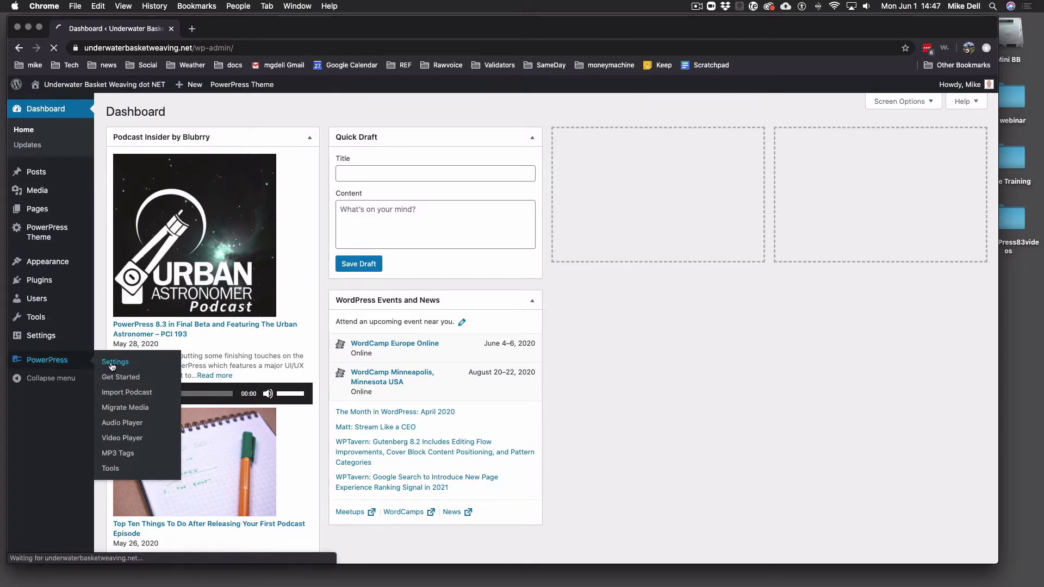
pyautogui.click(416, 139)
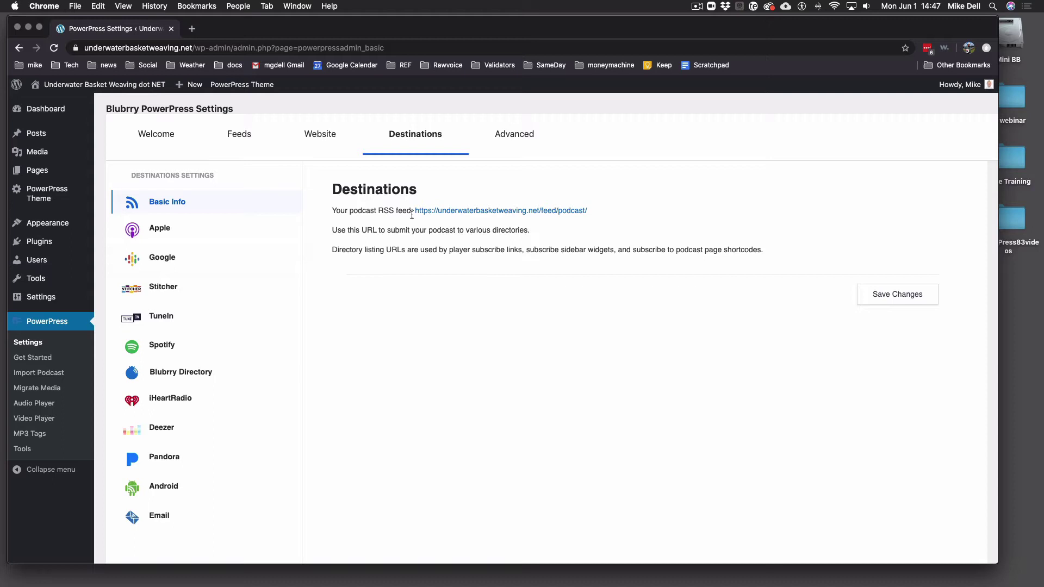
# Delete the old URL from the Apple Subscription URL field and save the PowerPress settings.
pyautogui.click(155, 230)
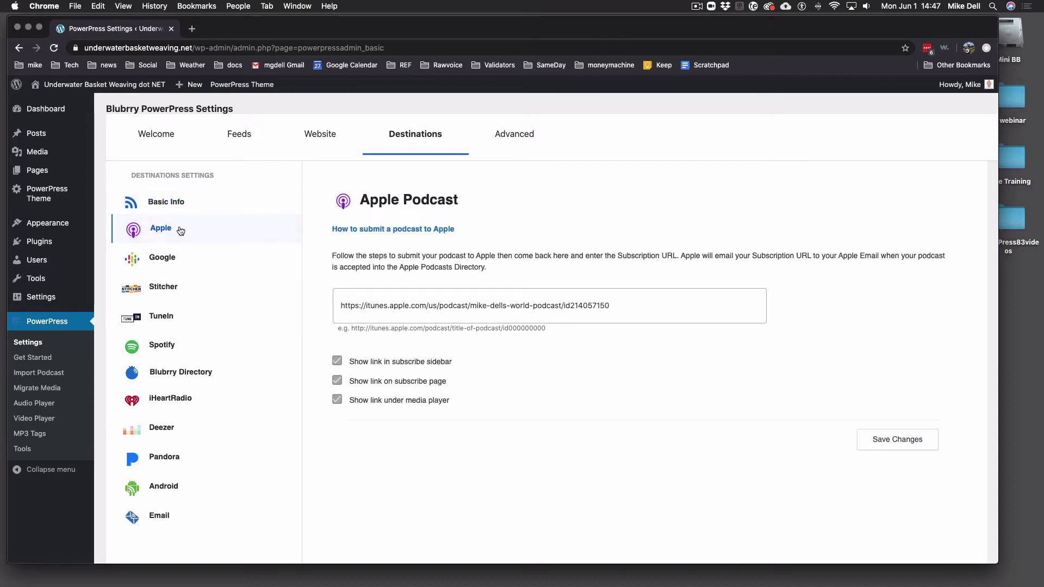
pyautogui.moveTo(612, 306); pyautogui.dragTo(361, 308)
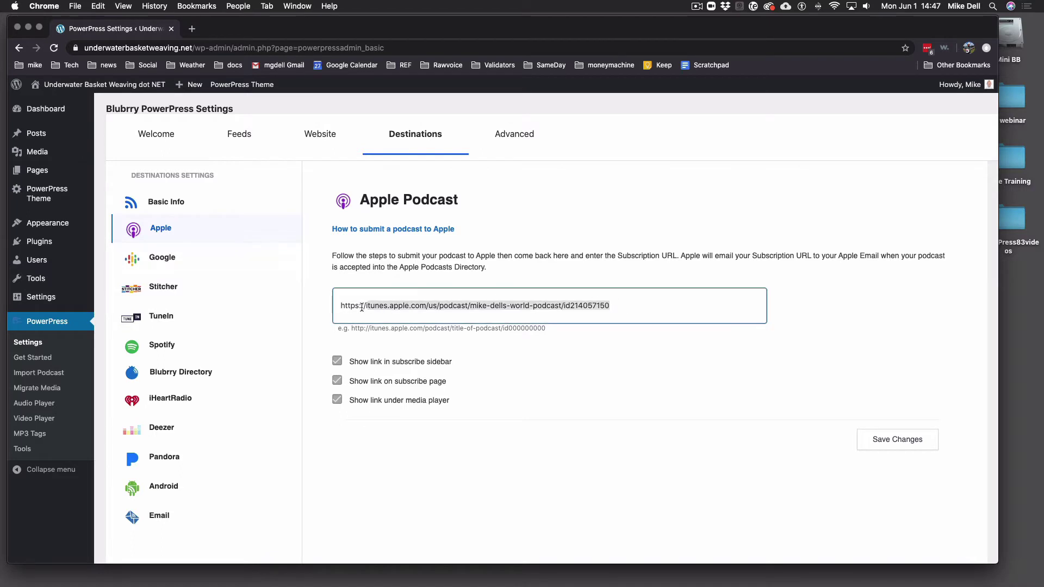
pyautogui.moveTo(622, 301); pyautogui.dragTo(327, 306)
pyautogui.press('BackSpace')
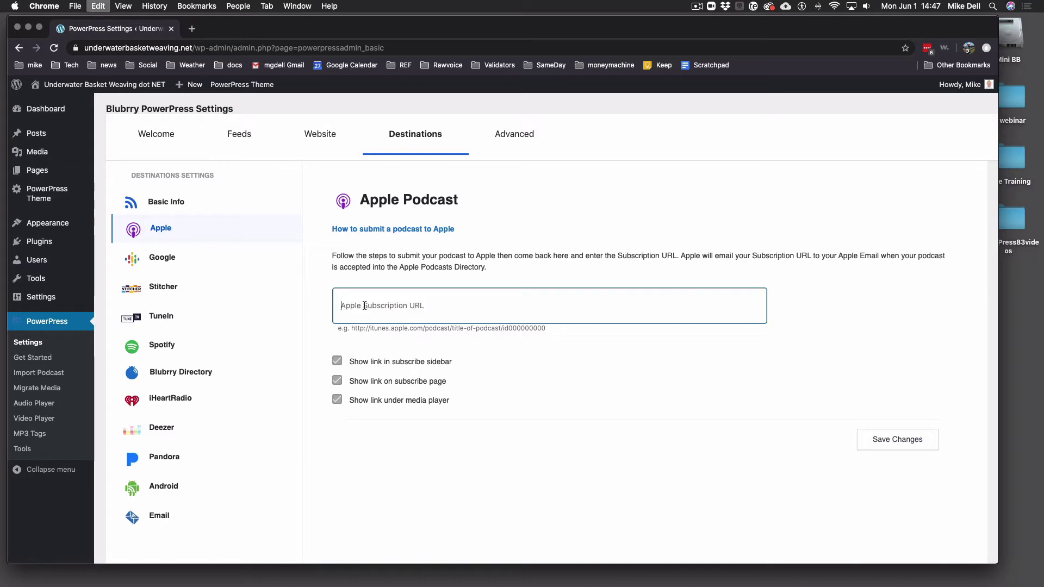
pyautogui.click(892, 438)
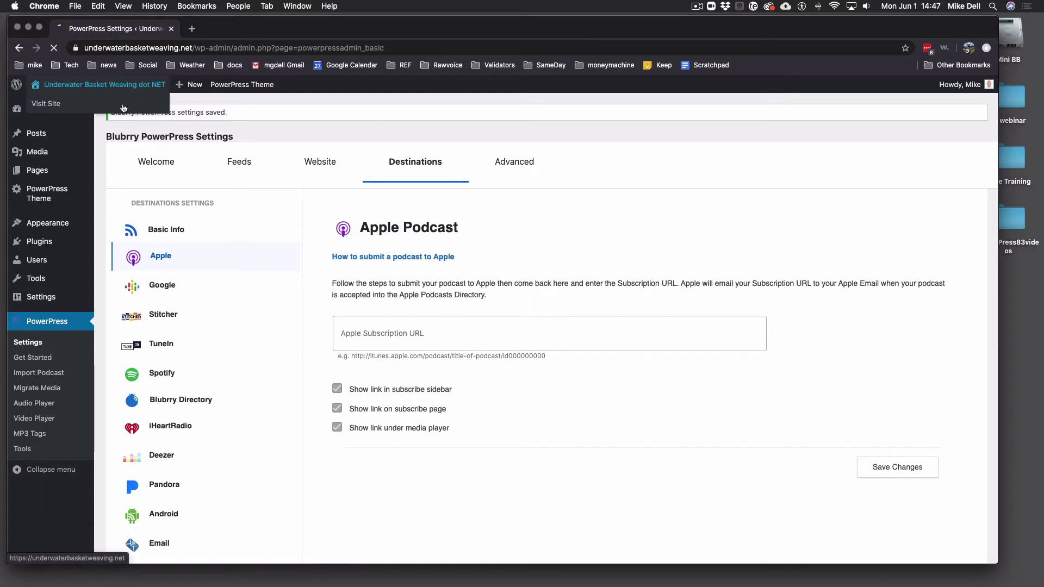
# Check the public site, then reopen PowerPress Settings at Destinations > Apple.
pyautogui.click(52, 101)
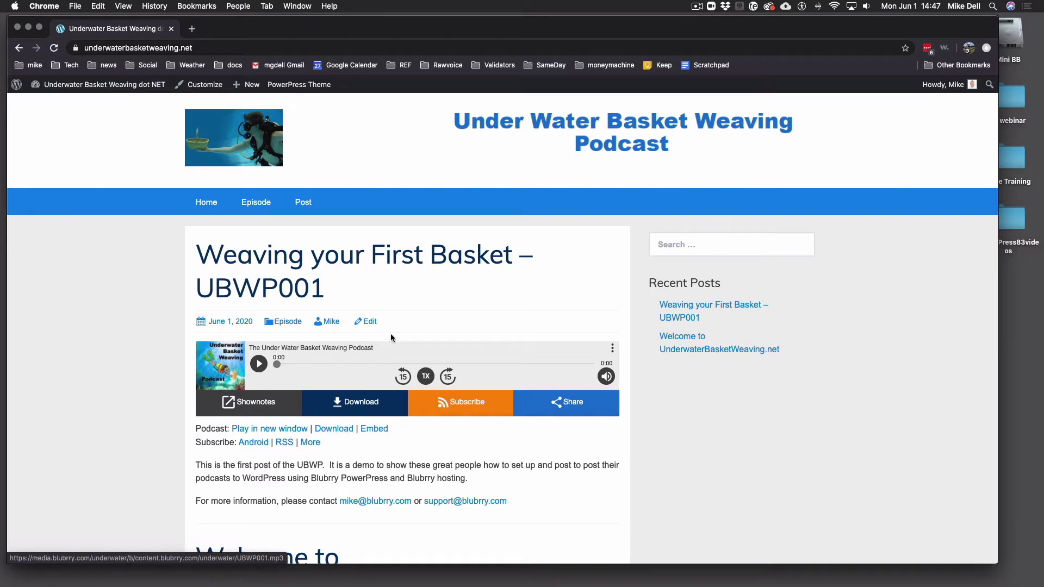
pyautogui.click(83, 88)
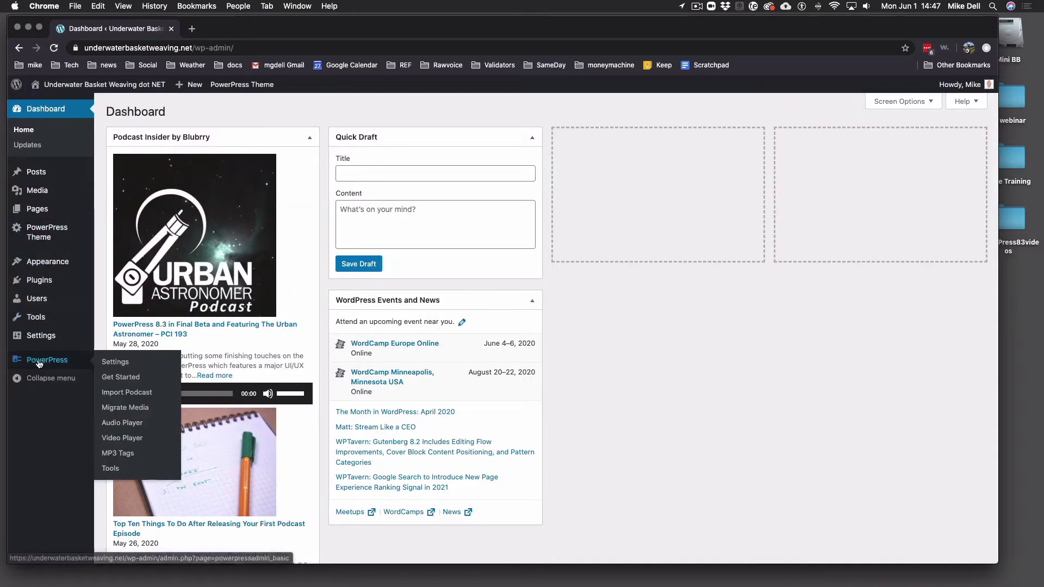
pyautogui.click(70, 361)
pyautogui.click(126, 361)
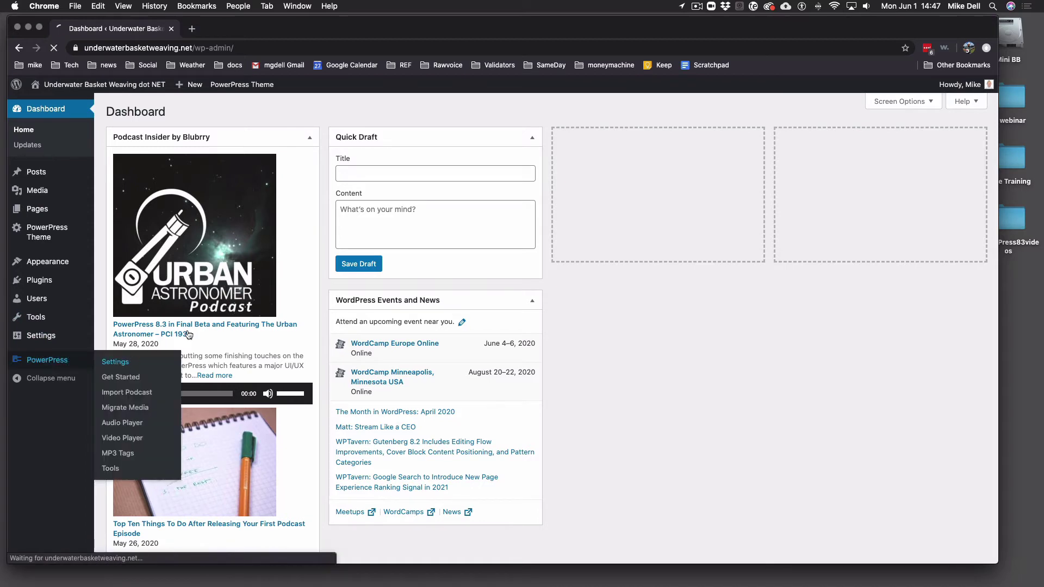
pyautogui.click(431, 144)
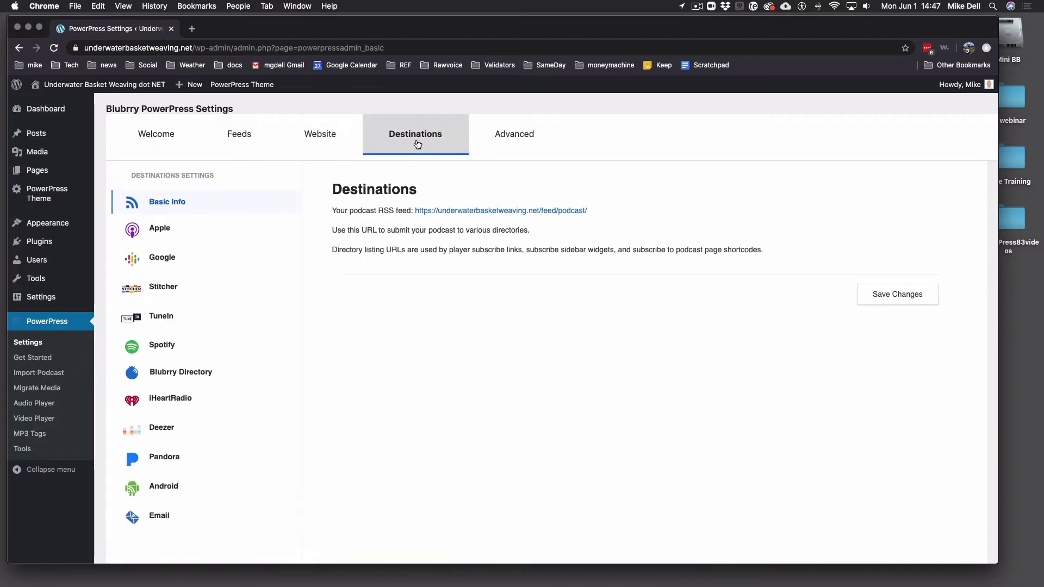
pyautogui.click(170, 229)
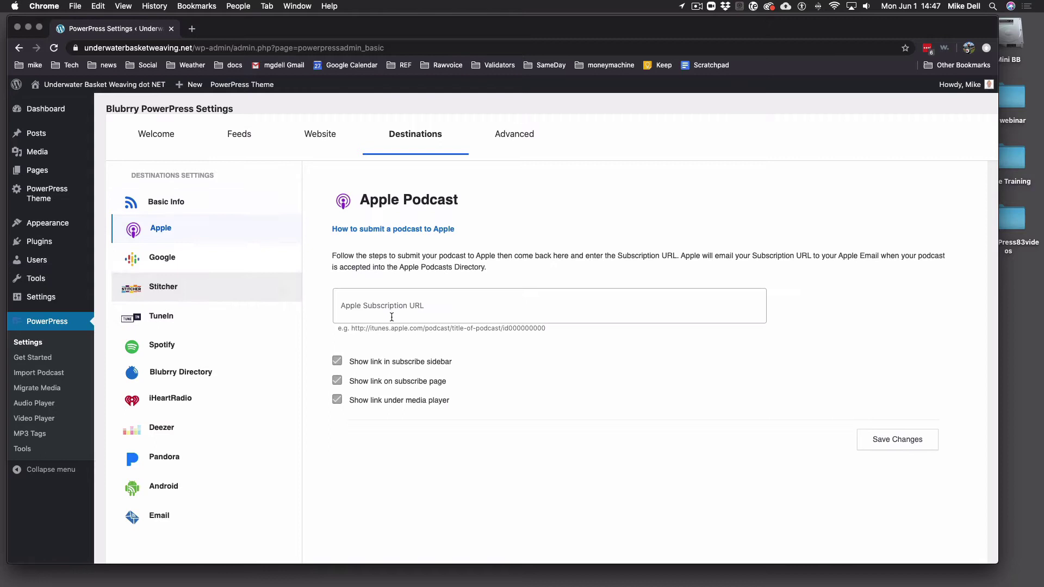
# Open Blubrry's 'How to submit a podcast to Apple' guide and copy the podcast feed URL.
pyautogui.click(391, 231)
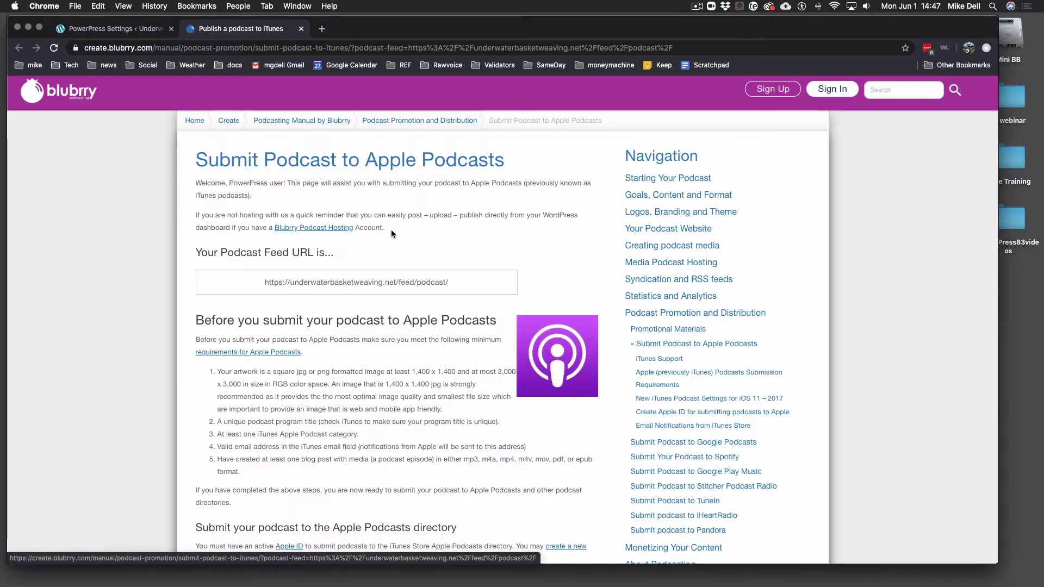
pyautogui.click(450, 283)
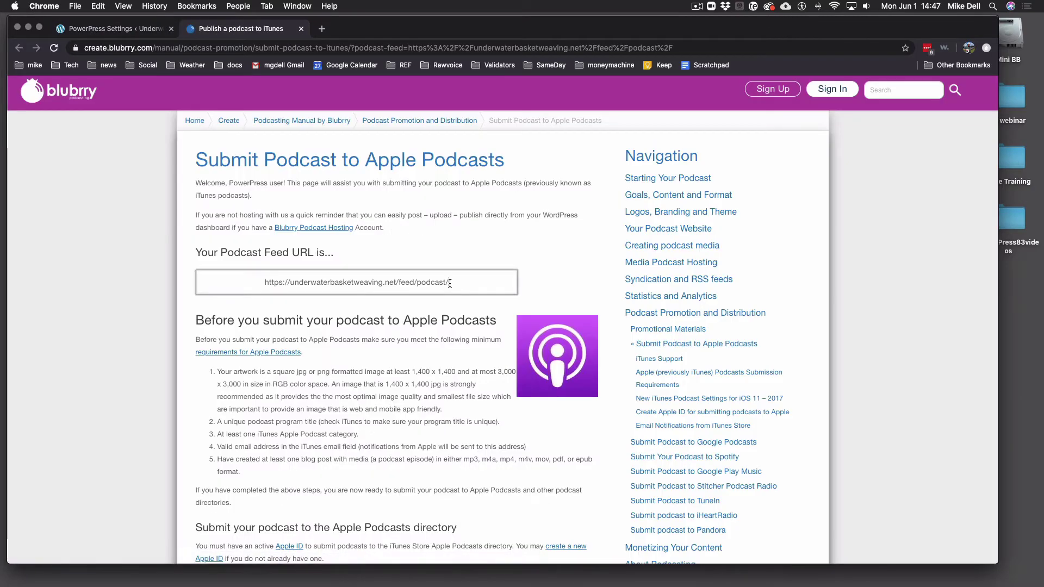
pyautogui.moveTo(449, 282); pyautogui.dragTo(254, 279)
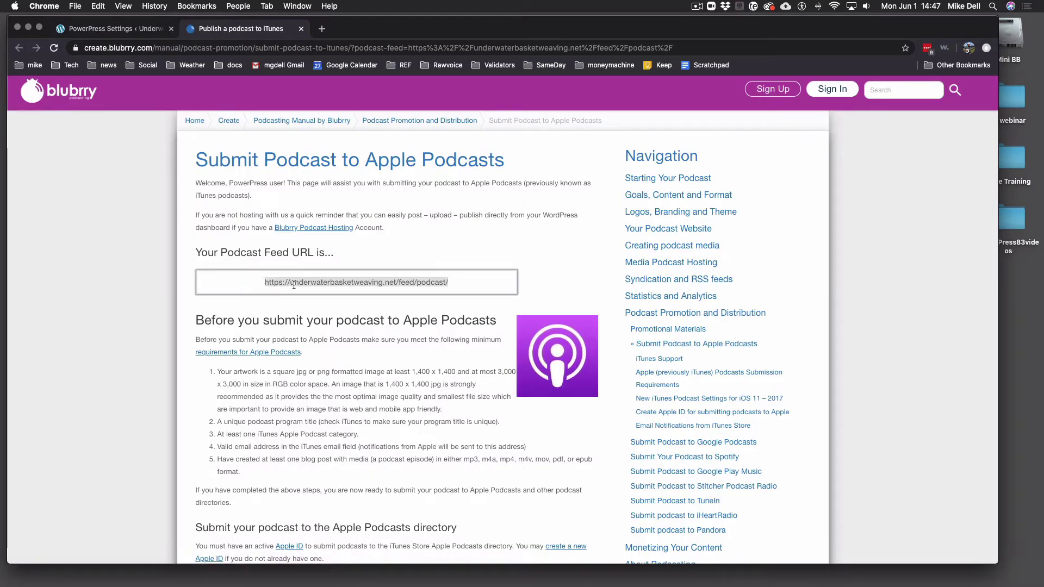
pyautogui.press('super+c')
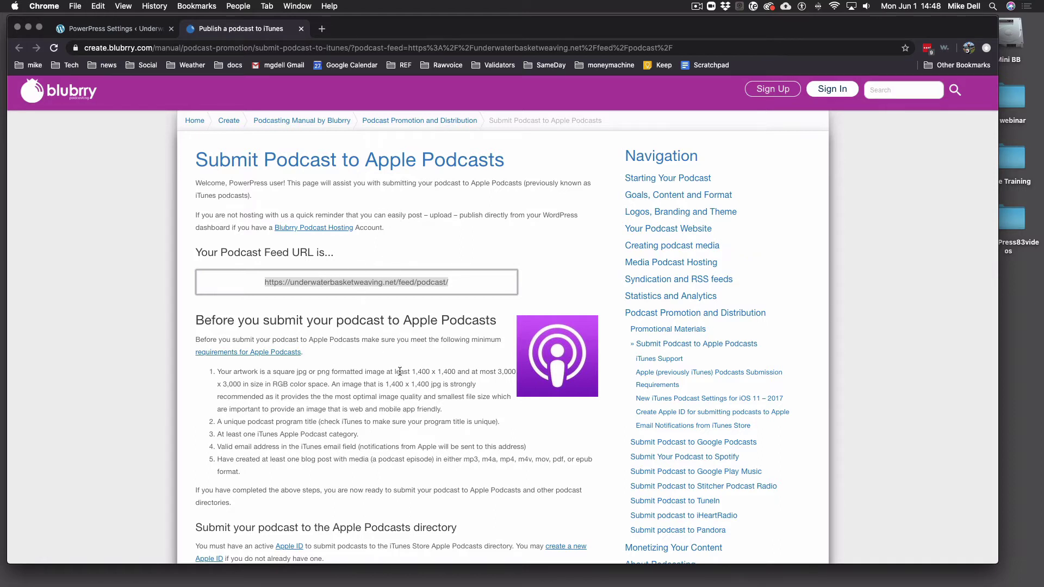
# Read through the guide's steps for submitting to the Apple Podcasts directory.
pyautogui.scroll(-4, 406, 360)
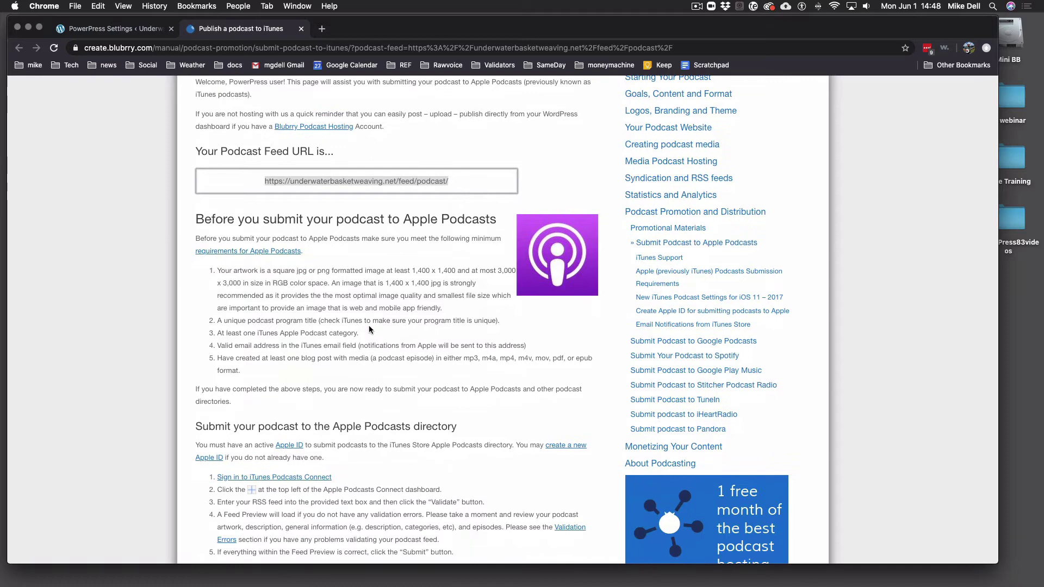
pyautogui.scroll(-6, 359, 348)
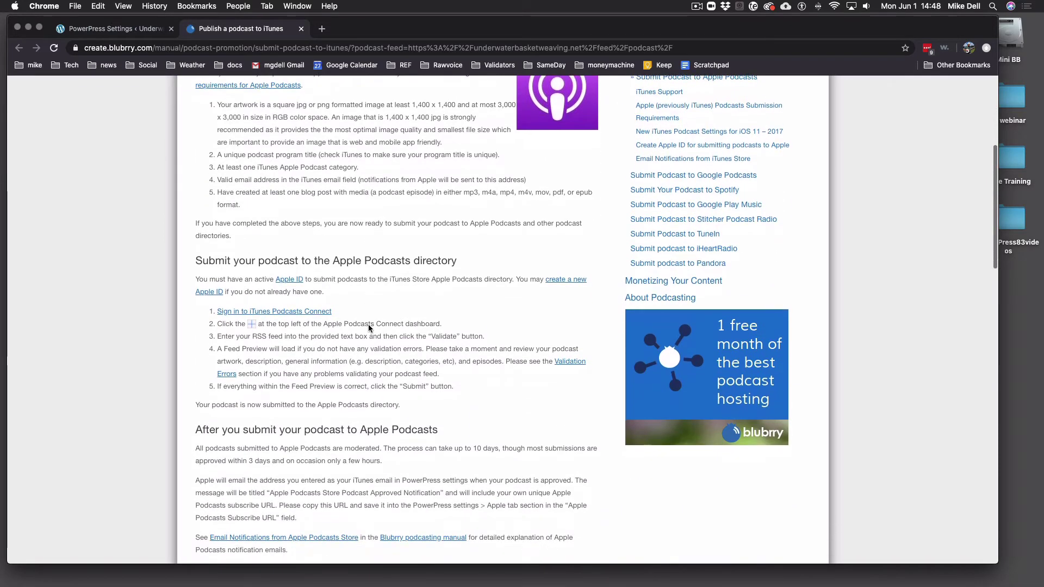
pyautogui.scroll(3, 370, 326)
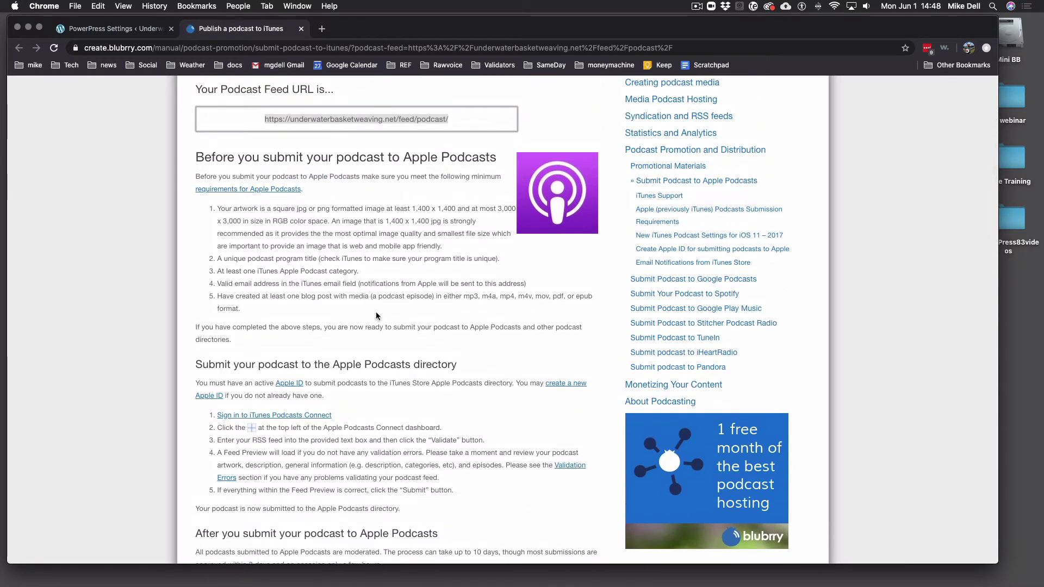
pyautogui.scroll(-3, 377, 316)
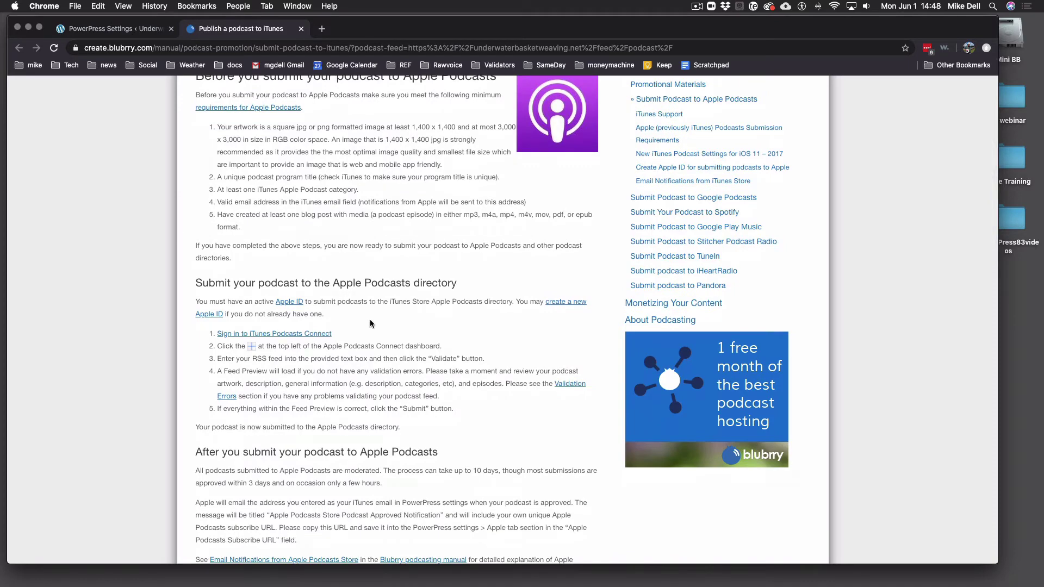
pyautogui.scroll(5, 344, 241)
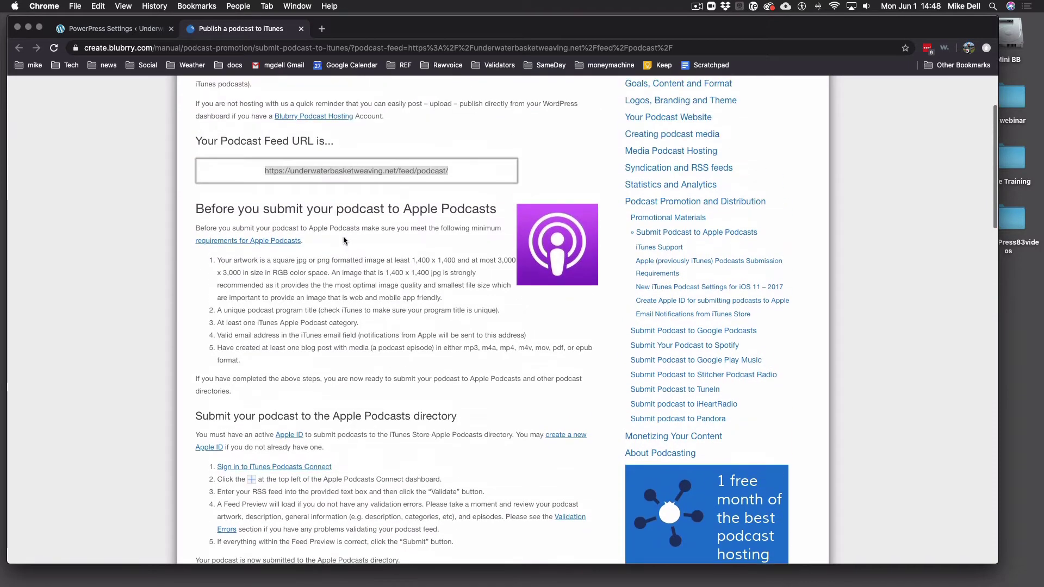
pyautogui.scroll(-1, 343, 241)
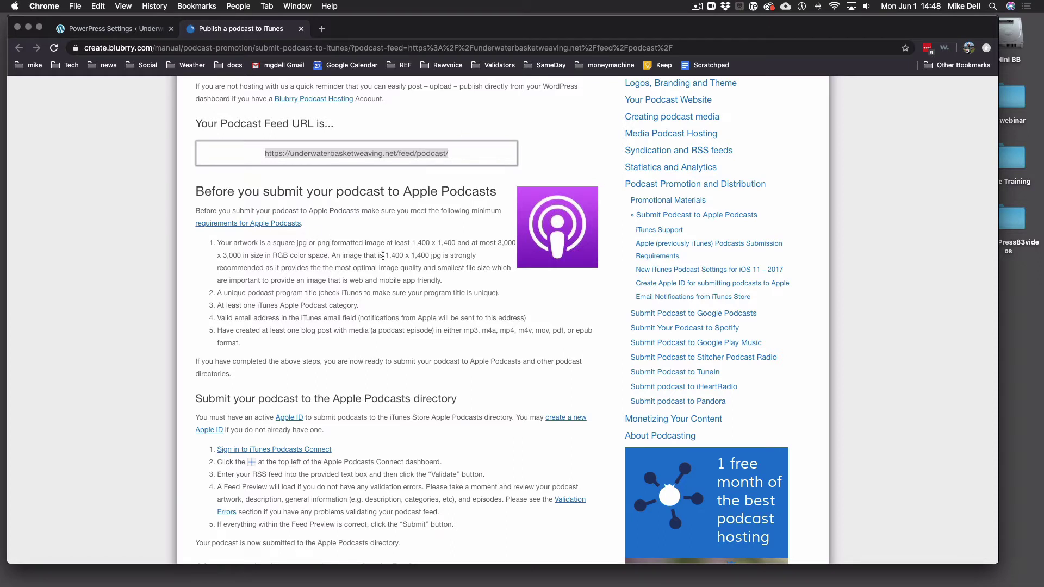
pyautogui.scroll(-5, 343, 266)
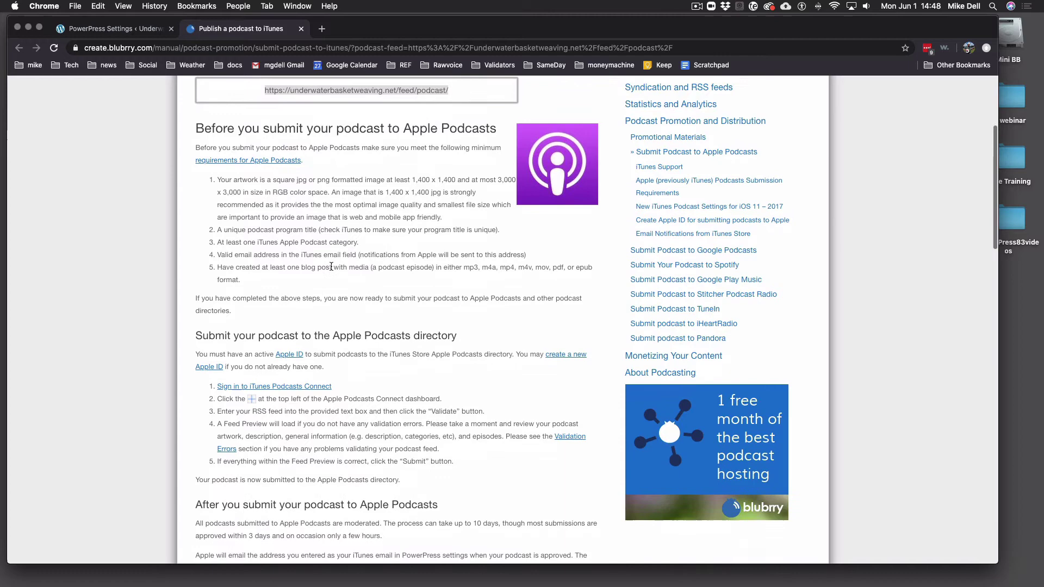
pyautogui.scroll(-3, 331, 266)
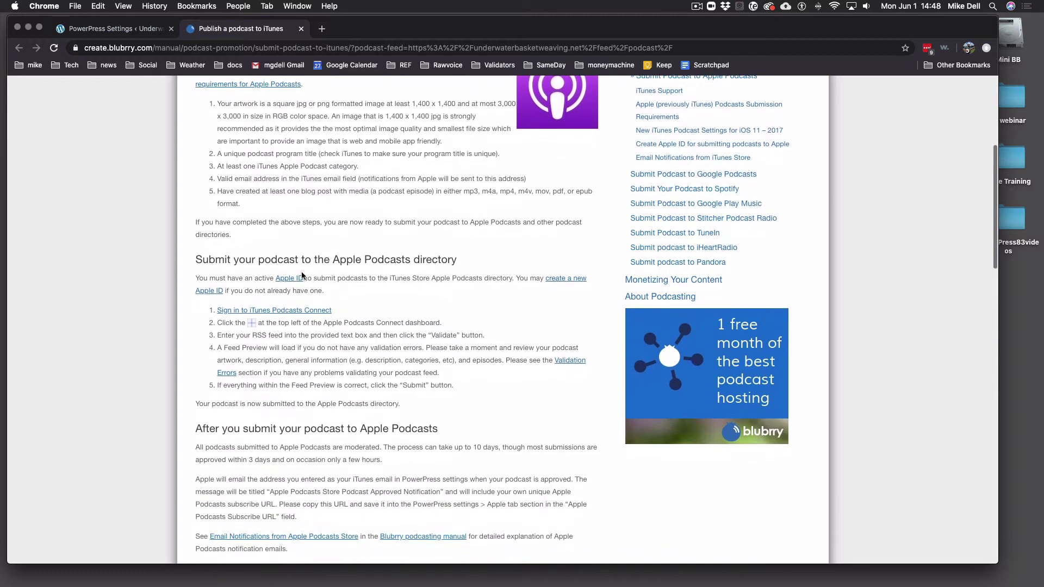
# Enter the feed URL in Podcasts Connect's New Feed page, validate it, and review the one-episode preview.
pyautogui.click(290, 310)
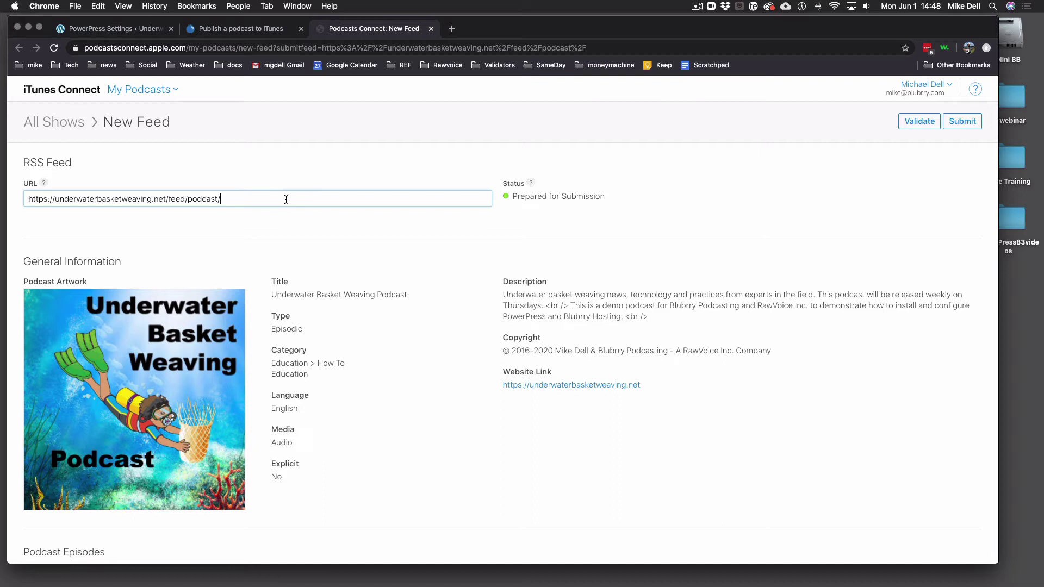
pyautogui.tripleClick(171, 194)
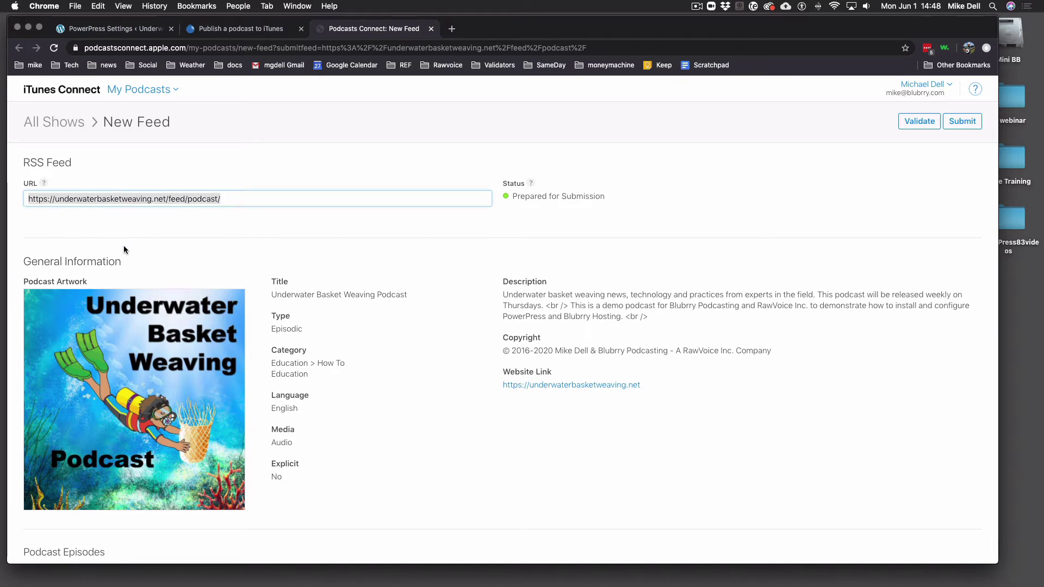
pyautogui.press('Right')
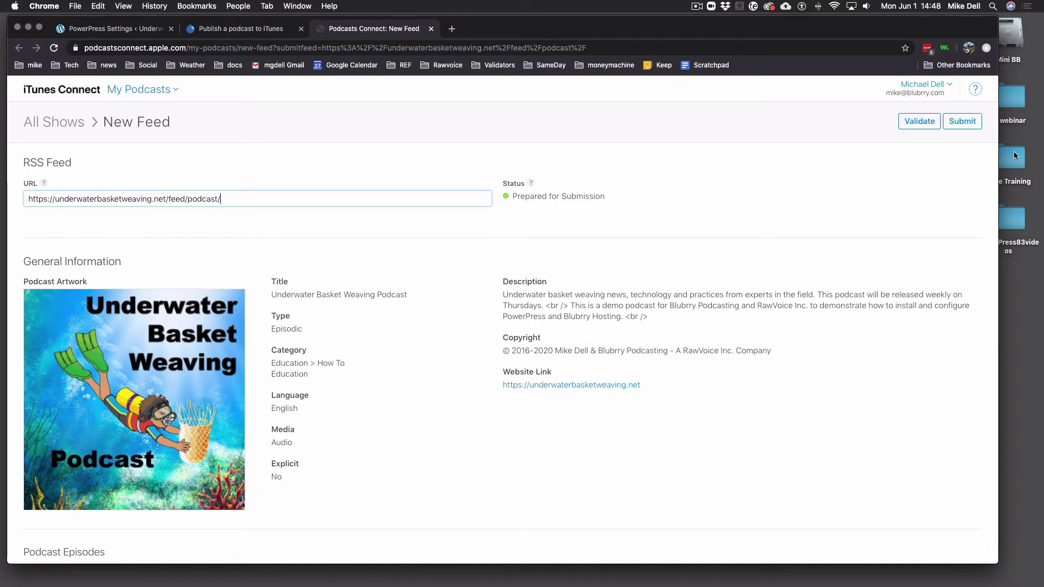
pyautogui.click(919, 120)
pyautogui.scroll(-4, 452, 337)
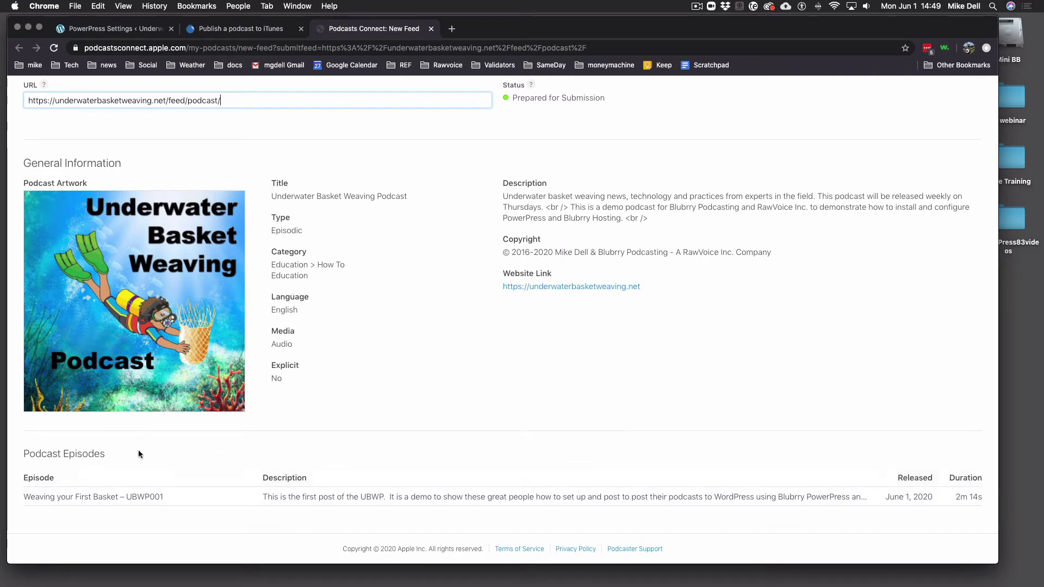
pyautogui.scroll(4, 531, 440)
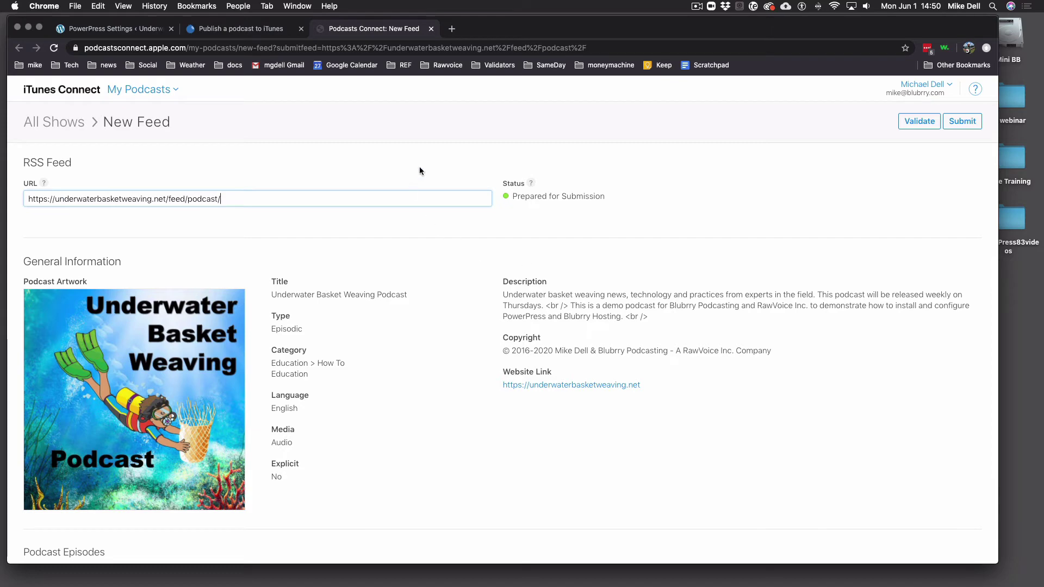
# Return to the PowerPress tab and place the cursor in the empty Apple Subscription URL field.
pyautogui.click(128, 30)
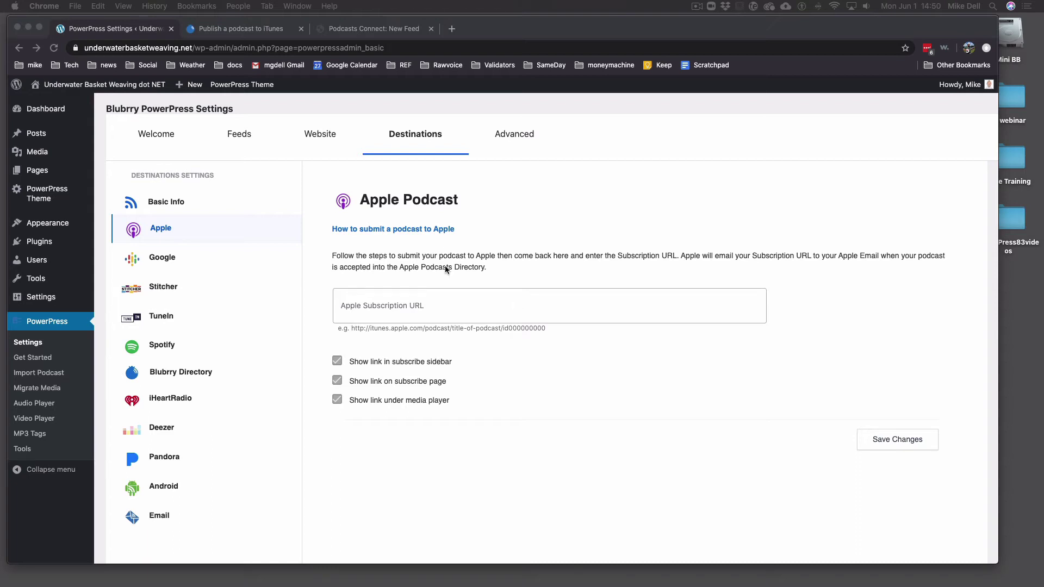
pyautogui.click(441, 305)
pyautogui.click(449, 307)
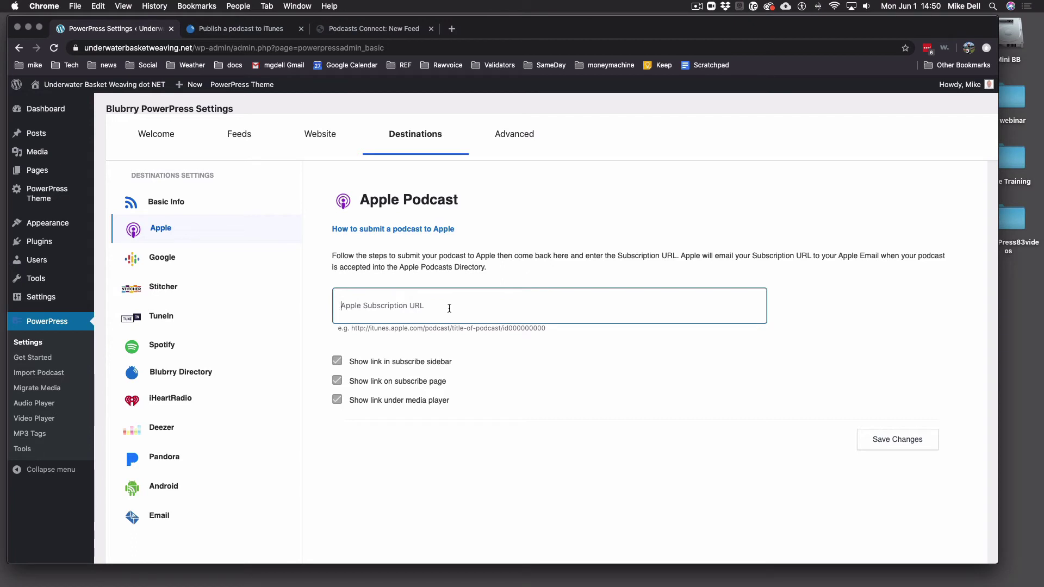
# Paste the Apple Podcasts URL into Apple Subscription URL and save the settings.
pyautogui.press('super+v')
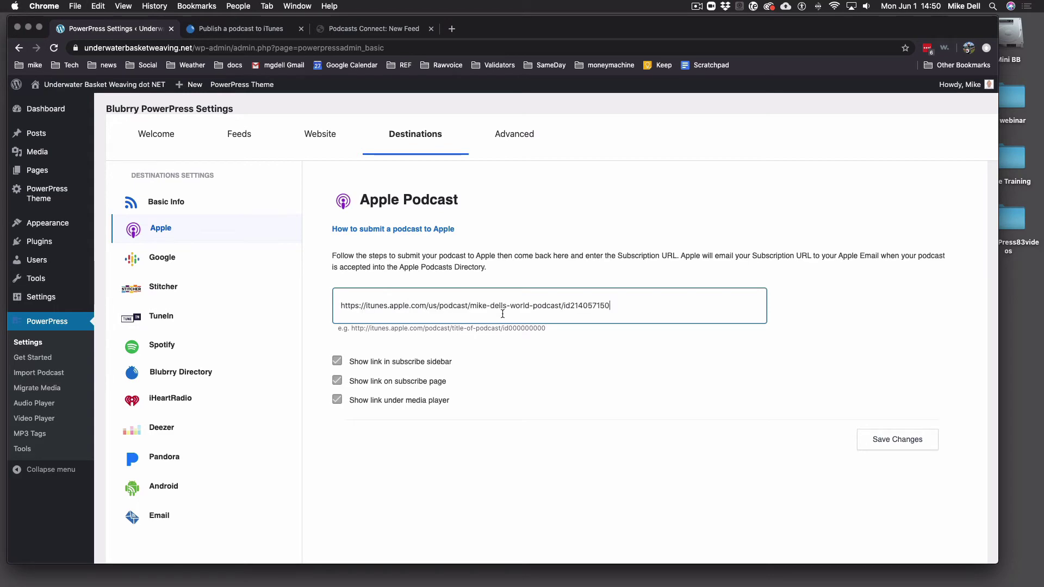
pyautogui.click(888, 445)
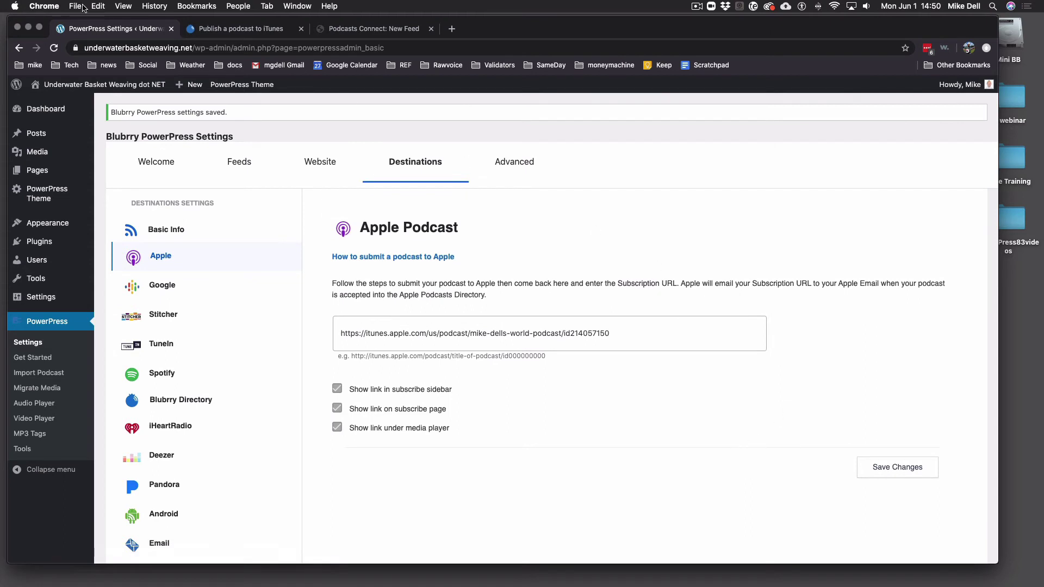
# Visit the site and check the Subscribe to Podcast page lists Apple Podcasts, then return to the Dashboard.
pyautogui.moveTo(98, 84)
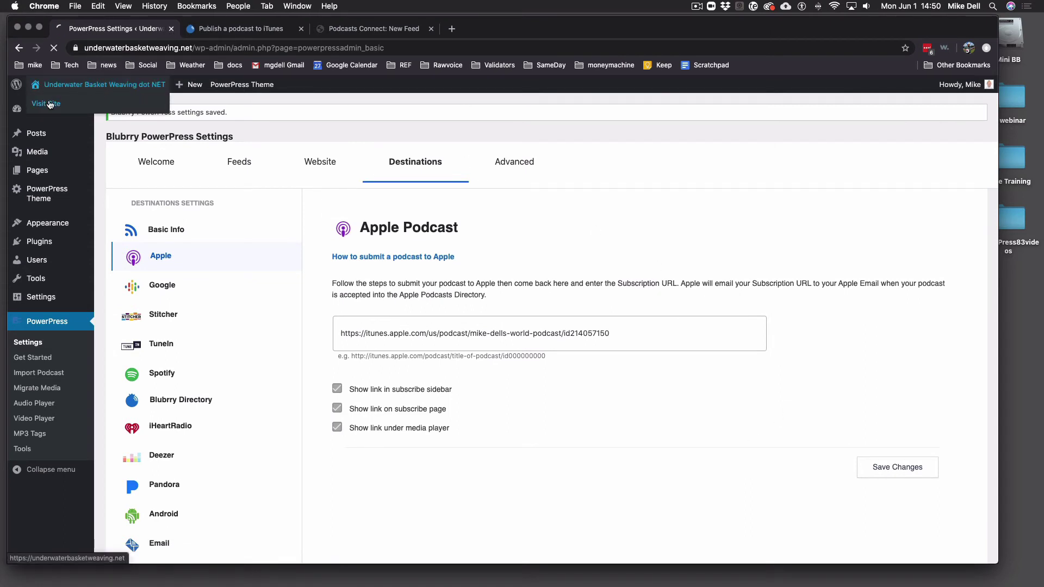
pyautogui.click(46, 105)
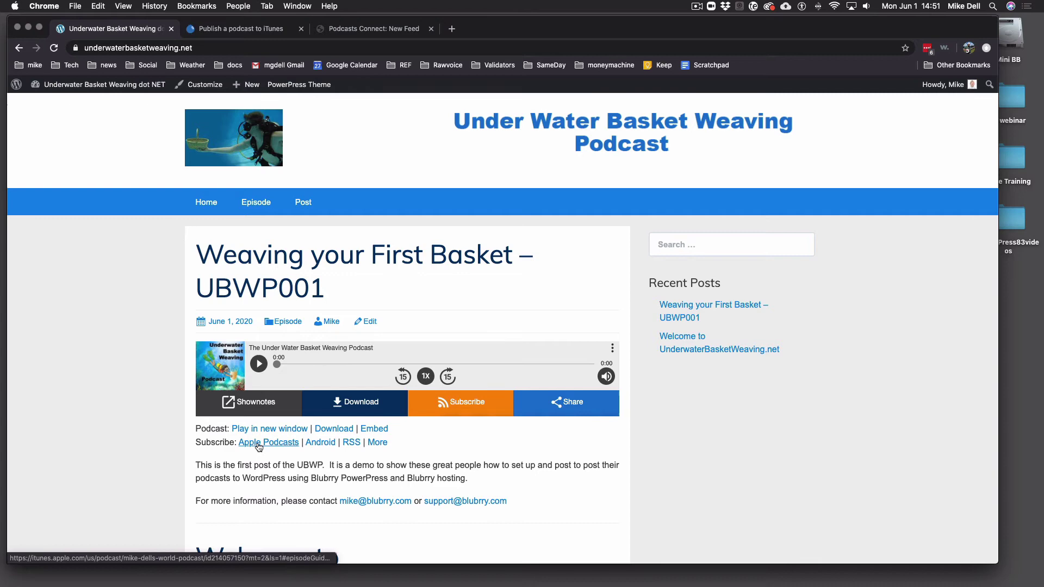
pyautogui.click(376, 443)
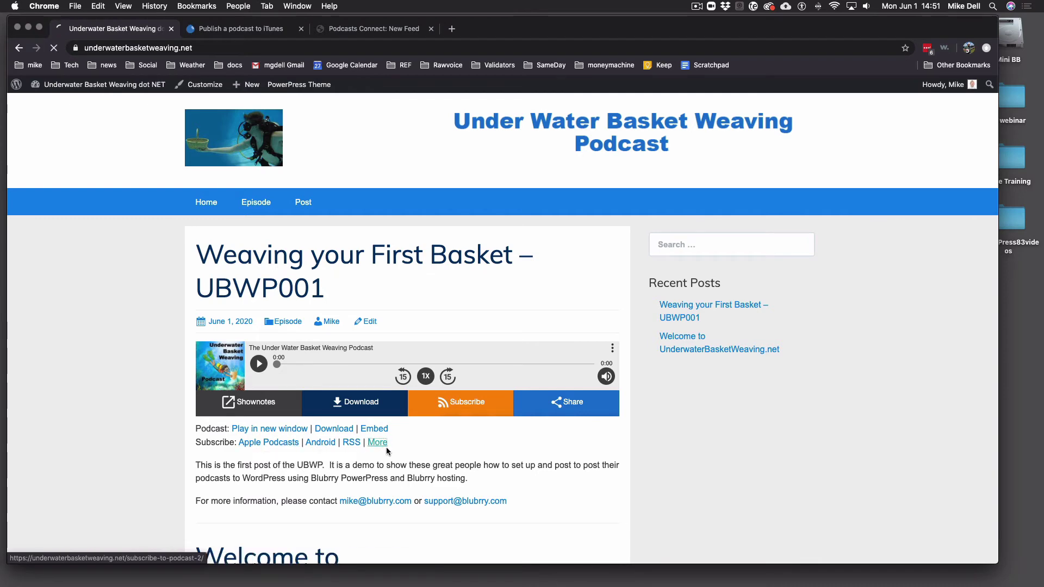
pyautogui.scroll(-3, 348, 302)
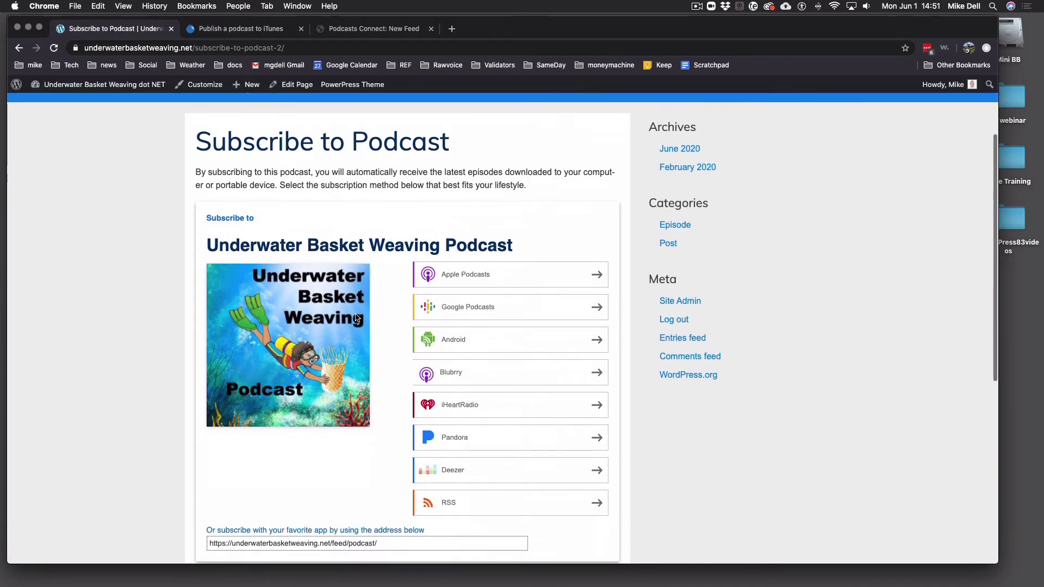
pyautogui.scroll(3, 356, 318)
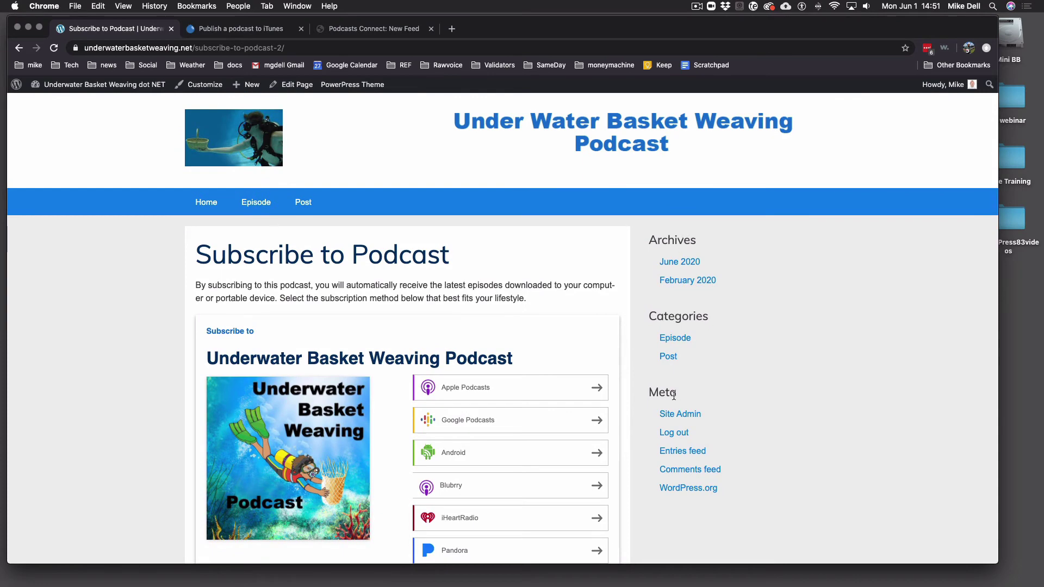
pyautogui.click(109, 84)
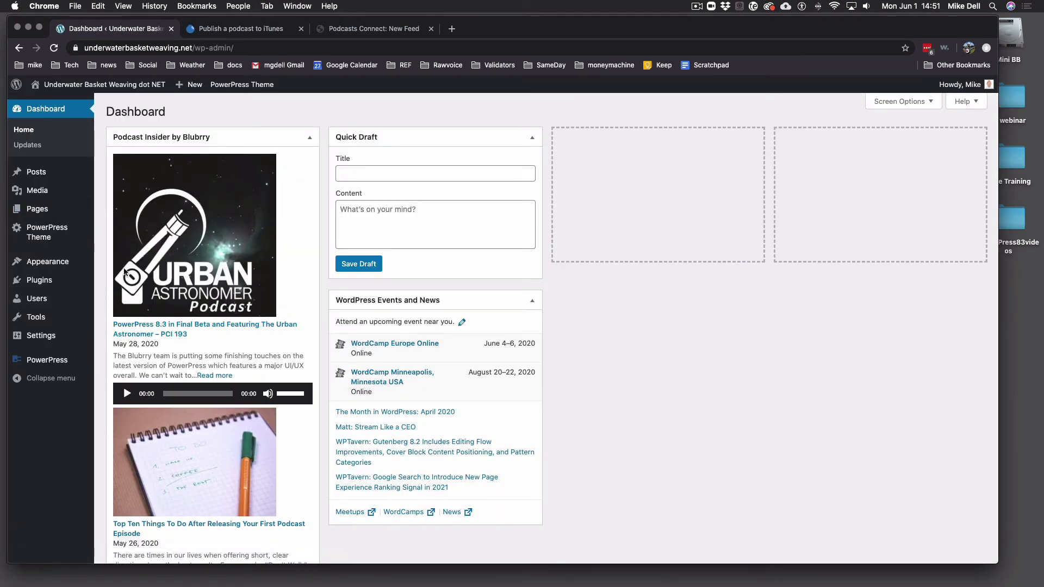
# Drag Subscribe to Podcast above Search in the Blog and Post Sidebar, then view the site.
pyautogui.click(46, 360)
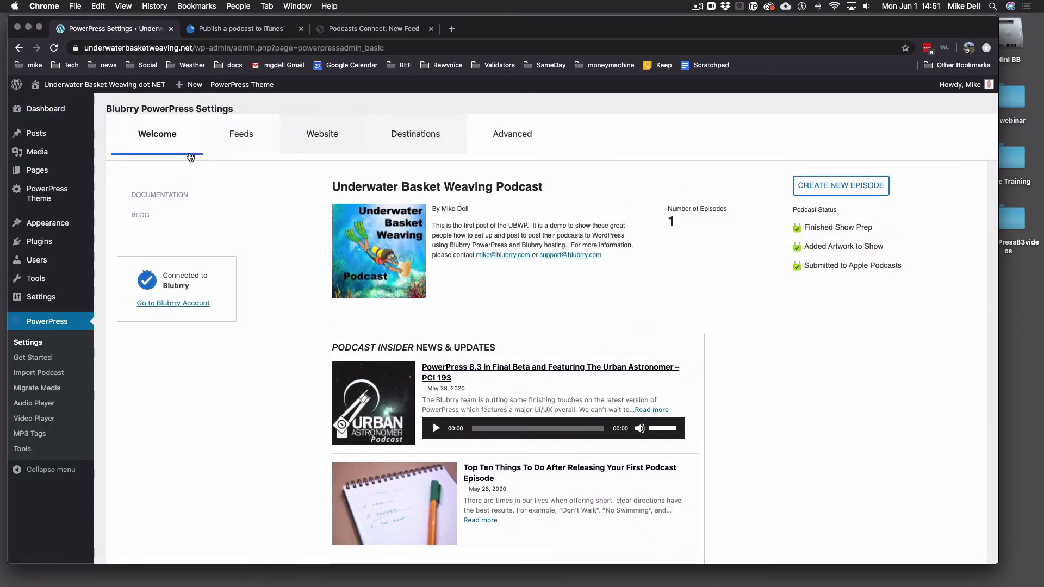
pyautogui.moveTo(54, 222)
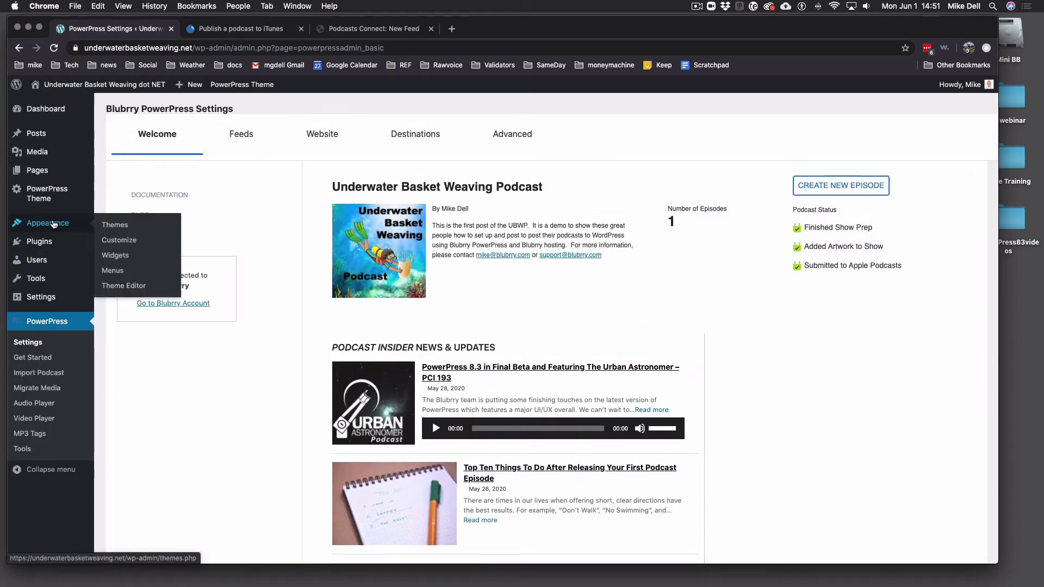
pyautogui.click(115, 257)
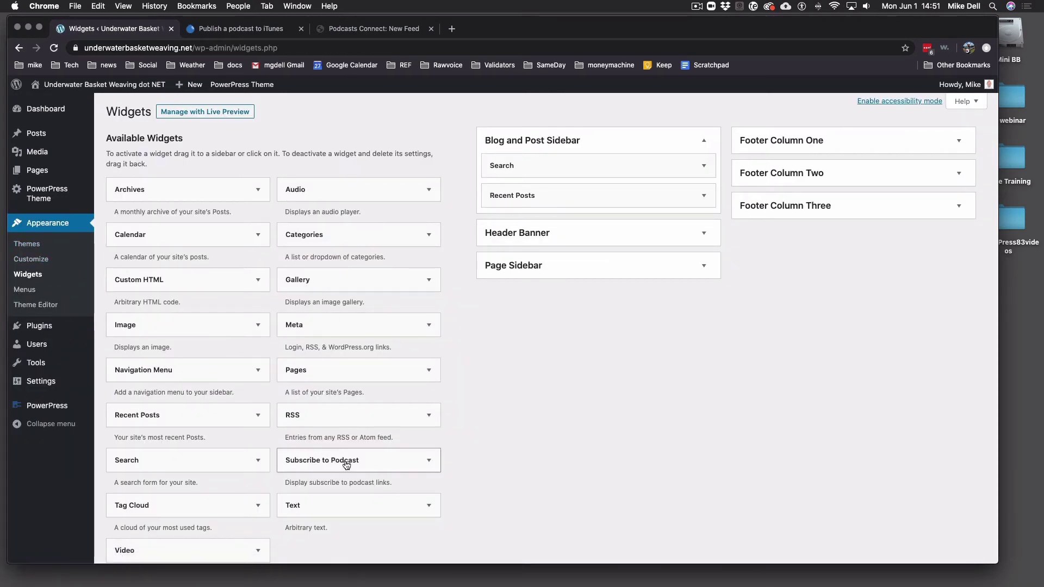
pyautogui.moveTo(350, 460); pyautogui.dragTo(522, 163)
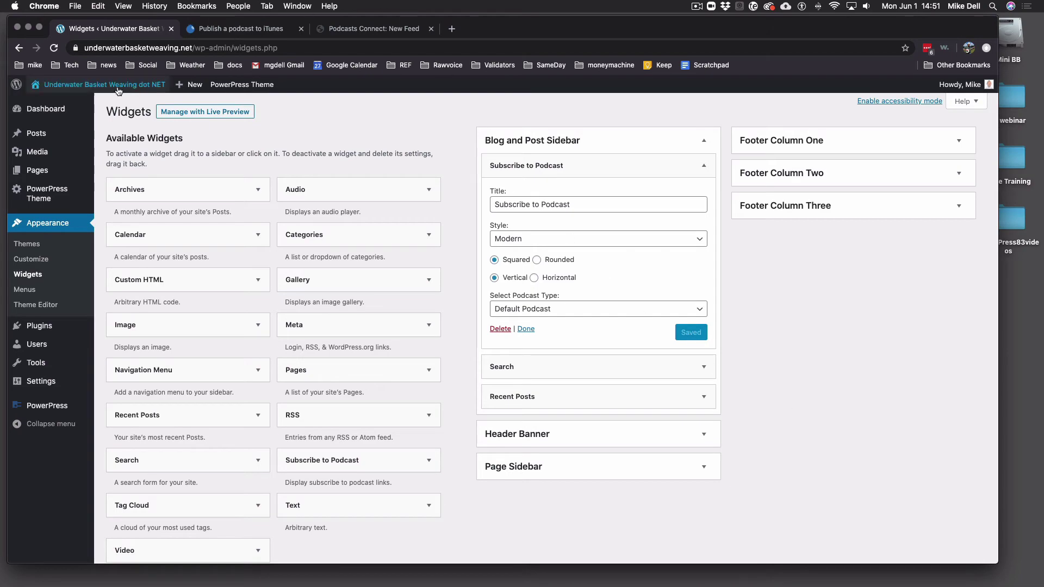
pyautogui.moveTo(104, 84)
pyautogui.click(108, 101)
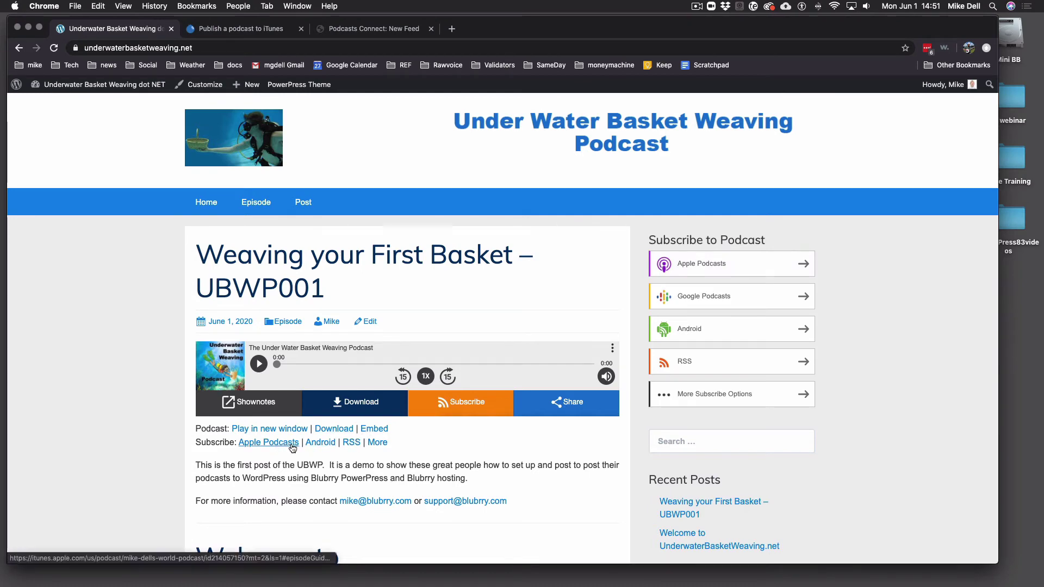
# Open the full Subscribe to Podcast page from the site, then go back to the Dashboard.
pyautogui.click(378, 442)
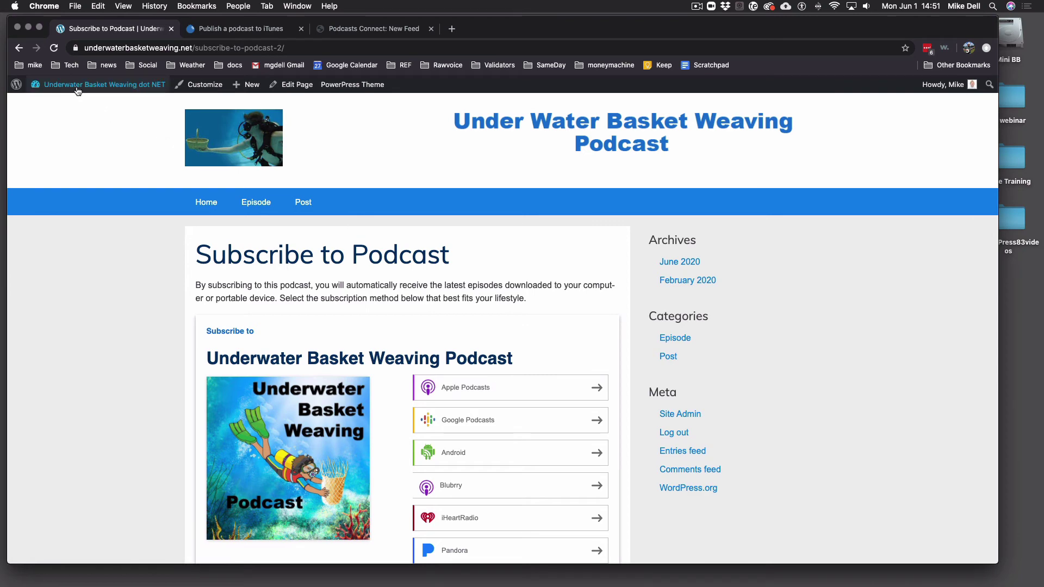
pyautogui.click(97, 85)
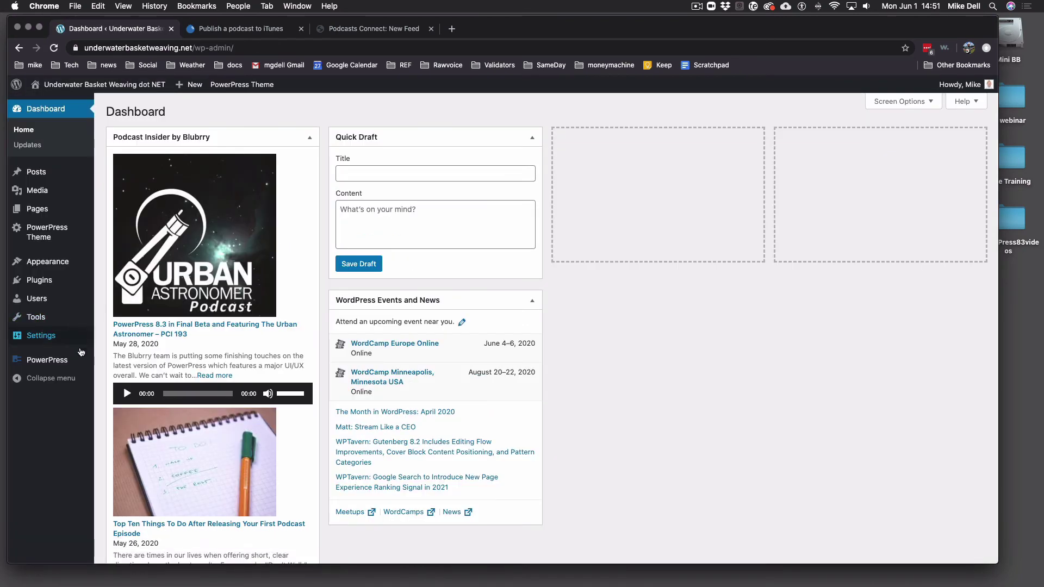
# In PowerPress Settings, open the Spotify destination and its 'How to submit a podcast to Spotify' guide.
pyautogui.click(46, 360)
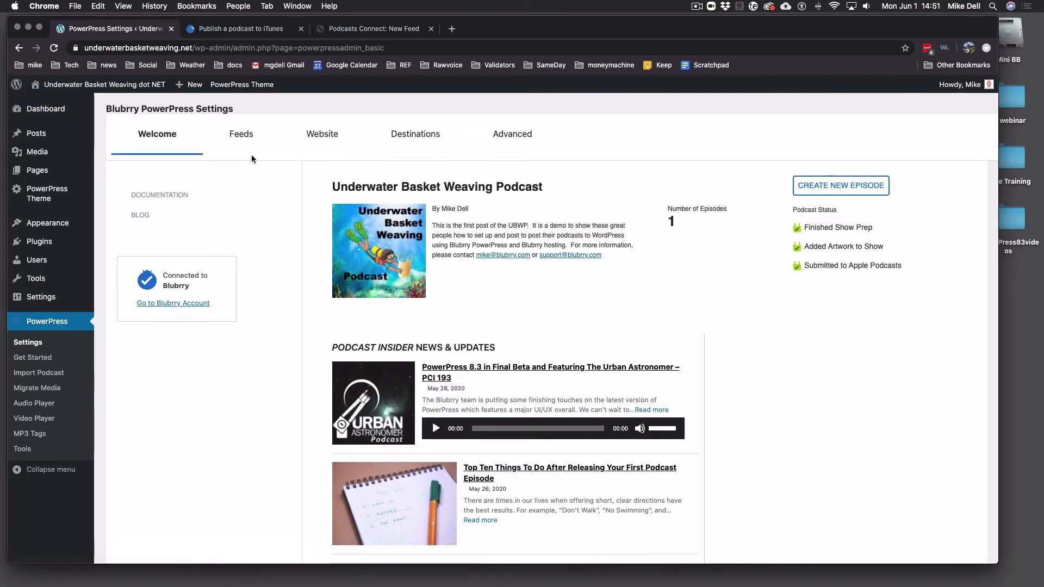
pyautogui.click(399, 135)
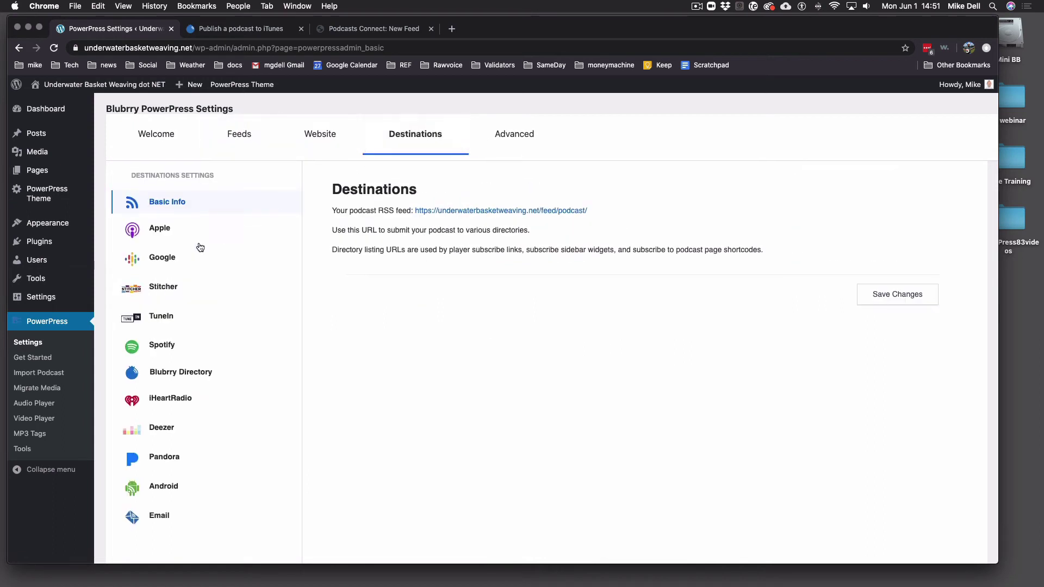
pyautogui.click(161, 346)
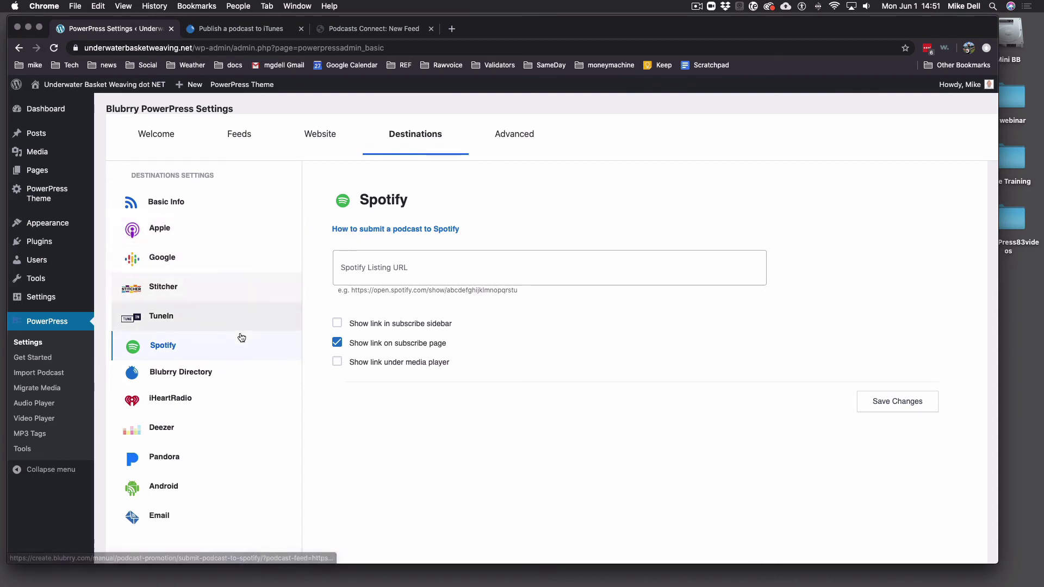
pyautogui.click(387, 229)
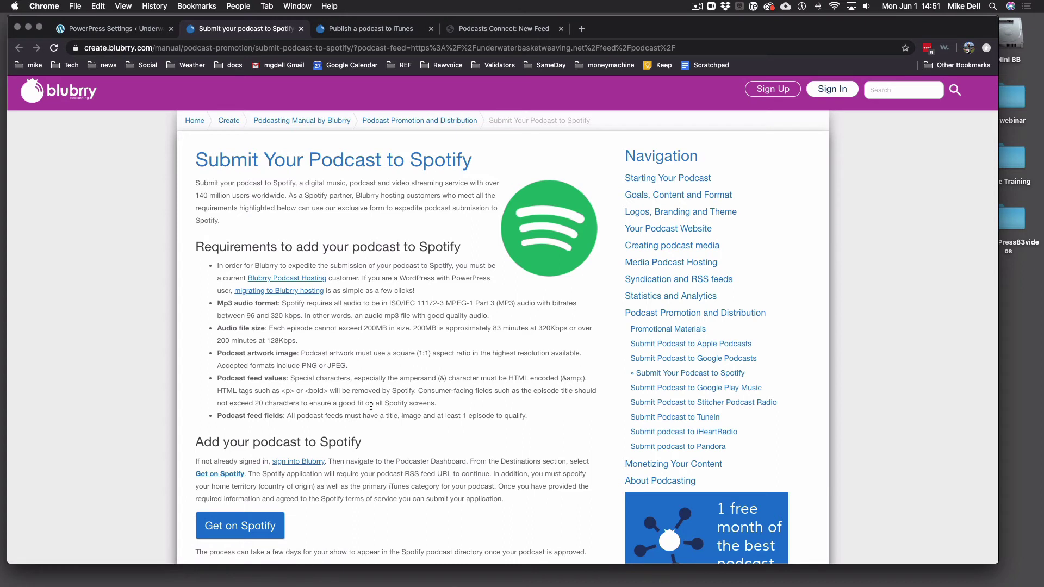
# Review the Spotify submission guide, briefly following 'Get on Spotify' before returning.
pyautogui.scroll(-2, 394, 419)
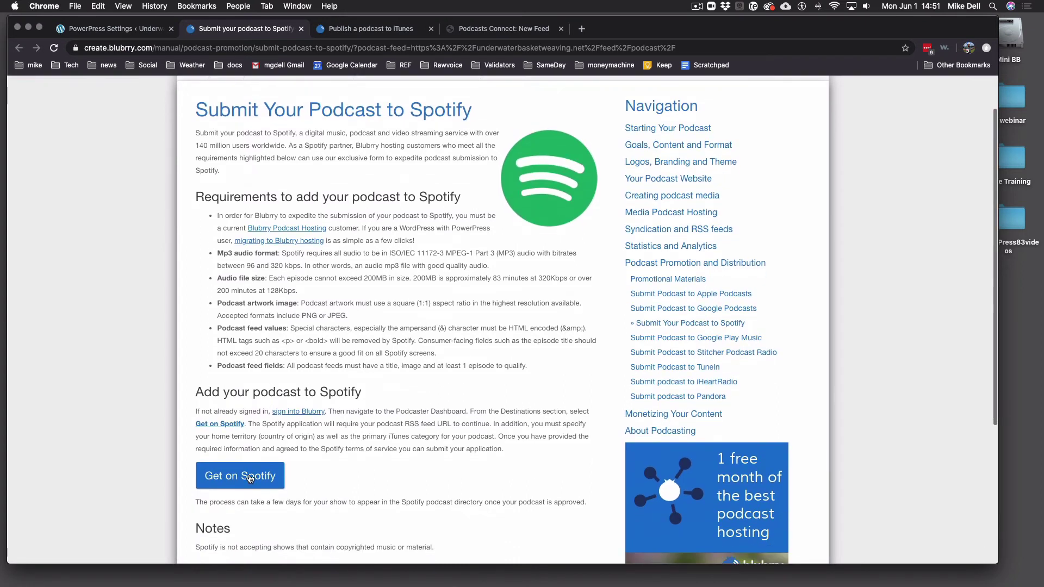
pyautogui.click(251, 478)
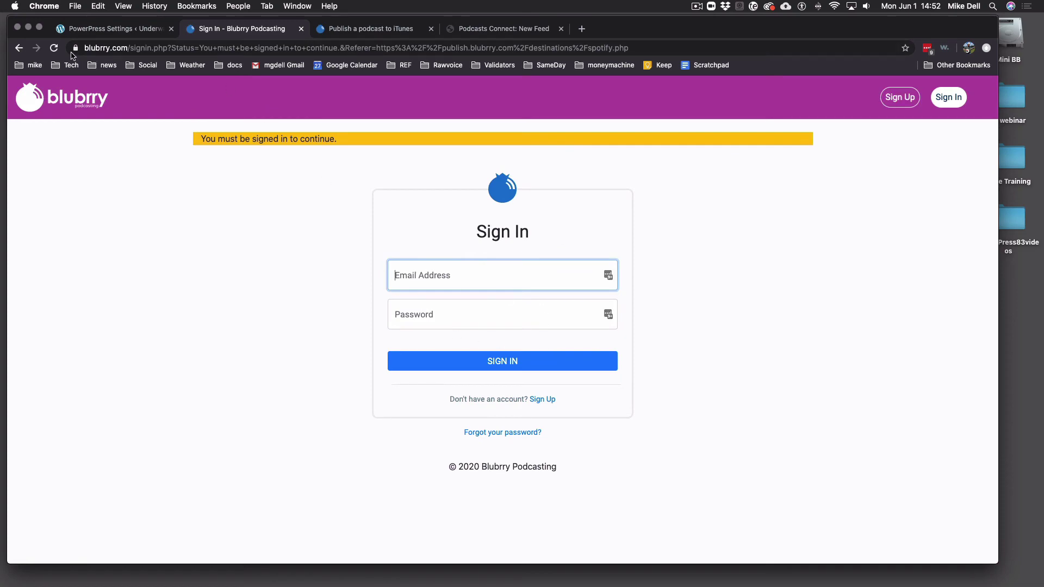
pyautogui.click(18, 48)
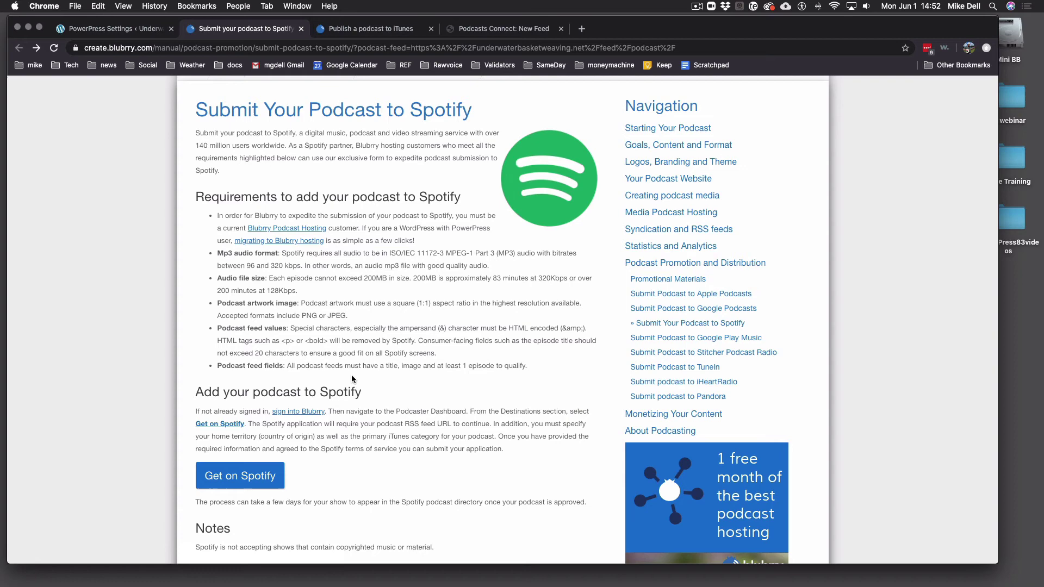
pyautogui.scroll(-6, 342, 324)
pyautogui.scroll(10, 333, 315)
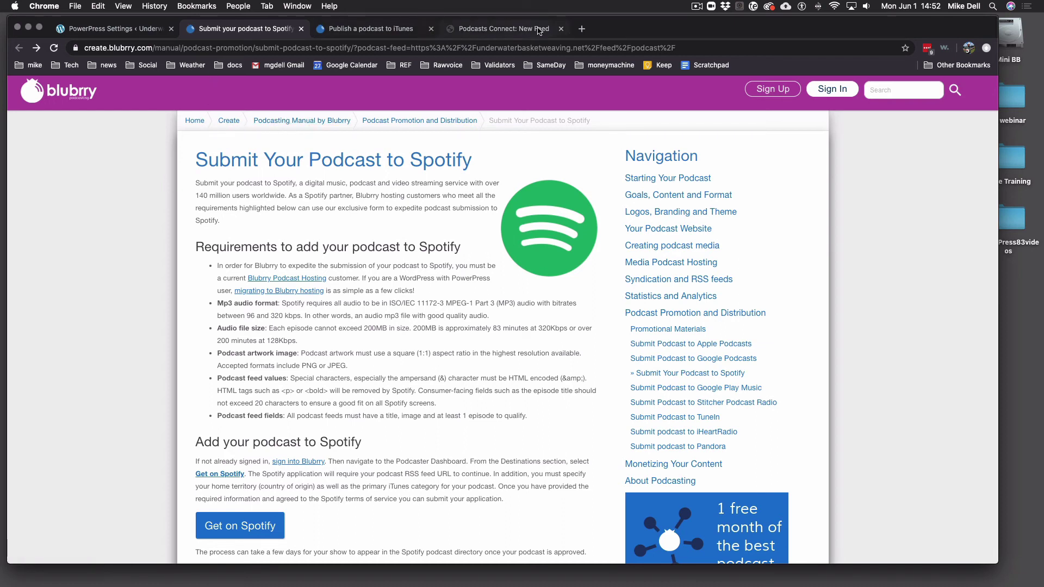
# Close the Podcasts Connect, iTunes guide and Spotify guide tabs, leaving PowerPress Settings.
pyautogui.click(560, 29)
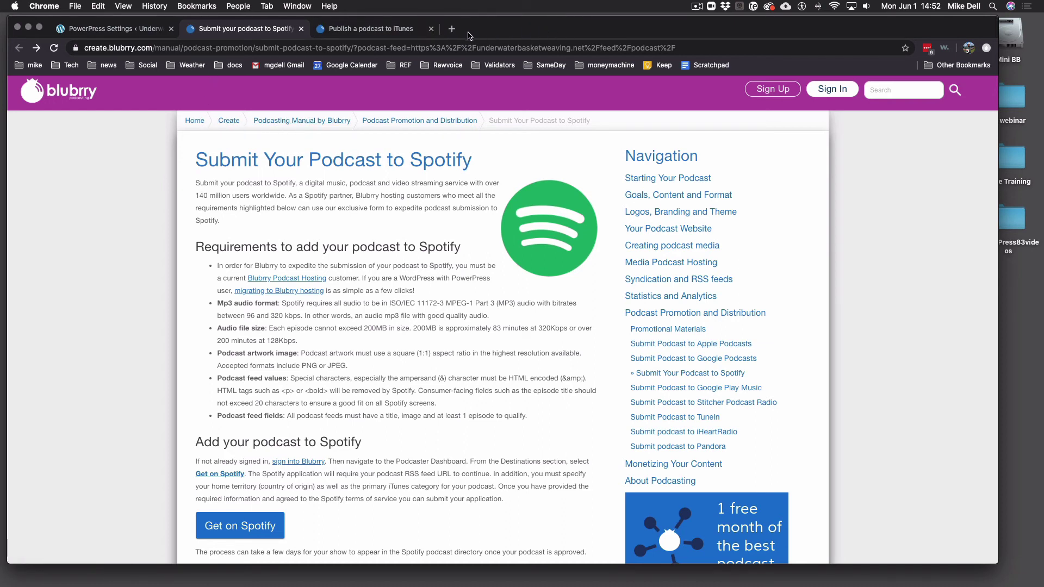
pyautogui.click(431, 28)
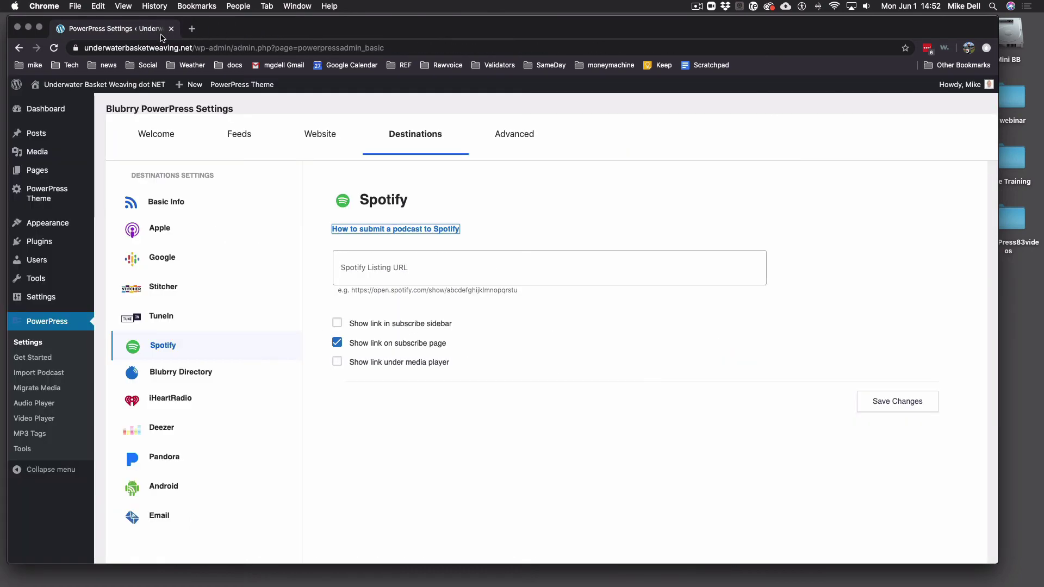
pyautogui.click(301, 30)
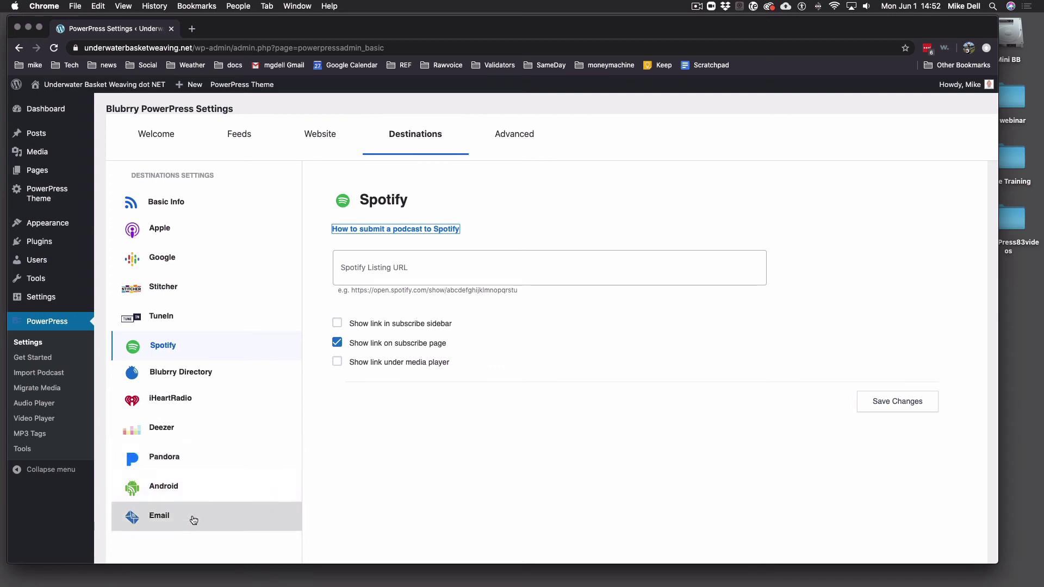
# Set Spotify's link to show on the subscribe page and under the media player, not the sidebar.
pyautogui.click(337, 323)
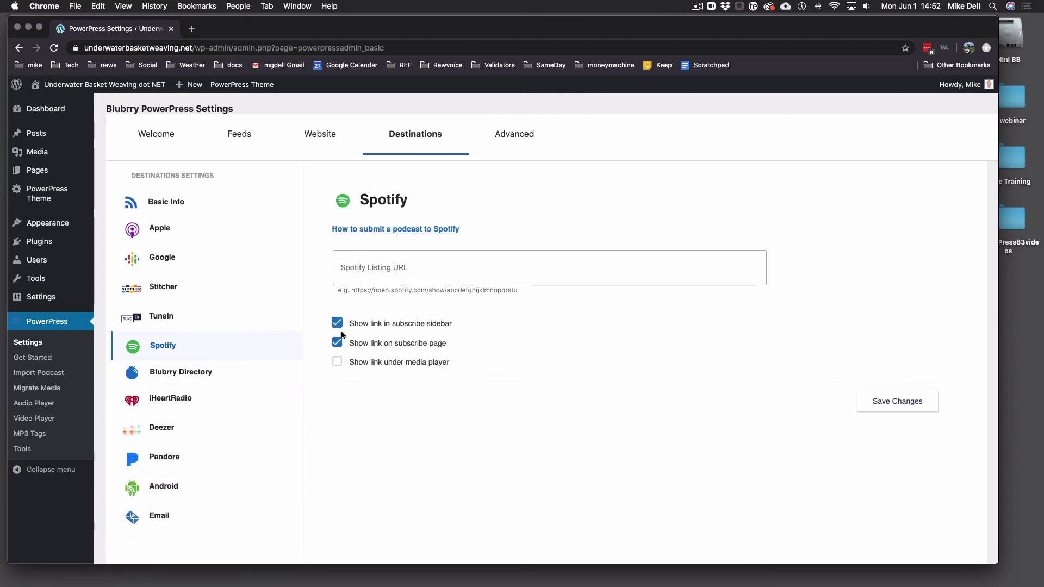
pyautogui.click(342, 362)
pyautogui.click(337, 345)
pyautogui.click(337, 362)
pyautogui.click(337, 324)
pyautogui.click(337, 341)
pyautogui.click(337, 361)
# Set the TuneIn destination's link to show in the subscribe sidebar and on the subscribe page.
pyautogui.click(184, 326)
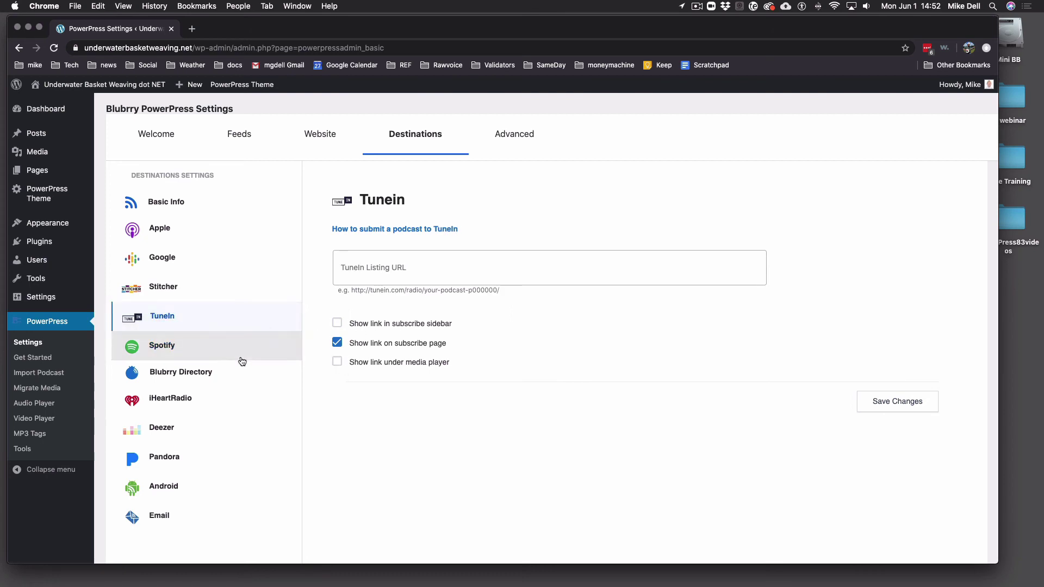
pyautogui.click(337, 324)
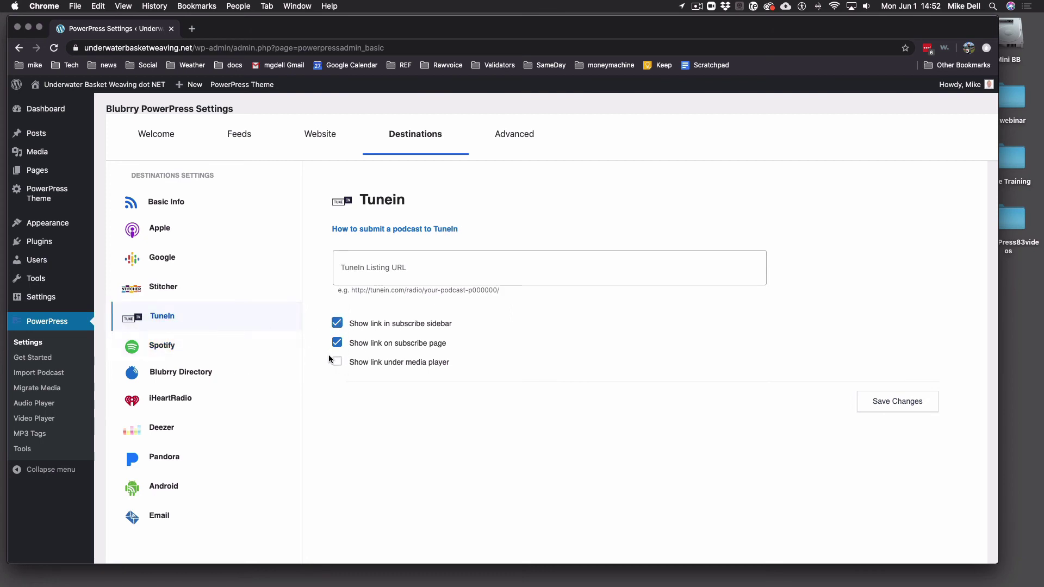
pyautogui.click(337, 323)
pyautogui.click(337, 343)
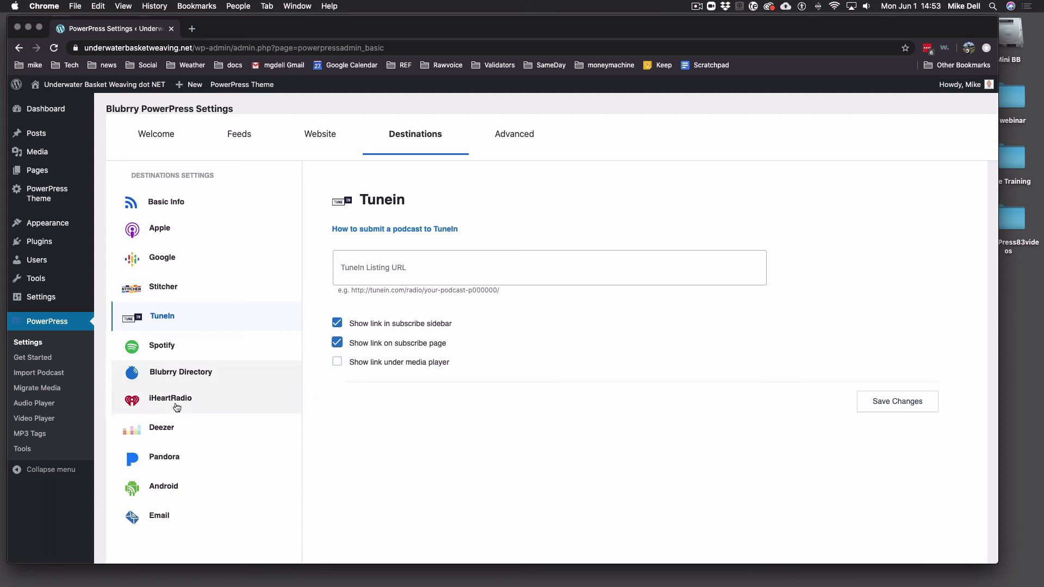
# Check the Blubrry Directory destination, then return to Apple to view its saved subscription URL.
pyautogui.click(163, 372)
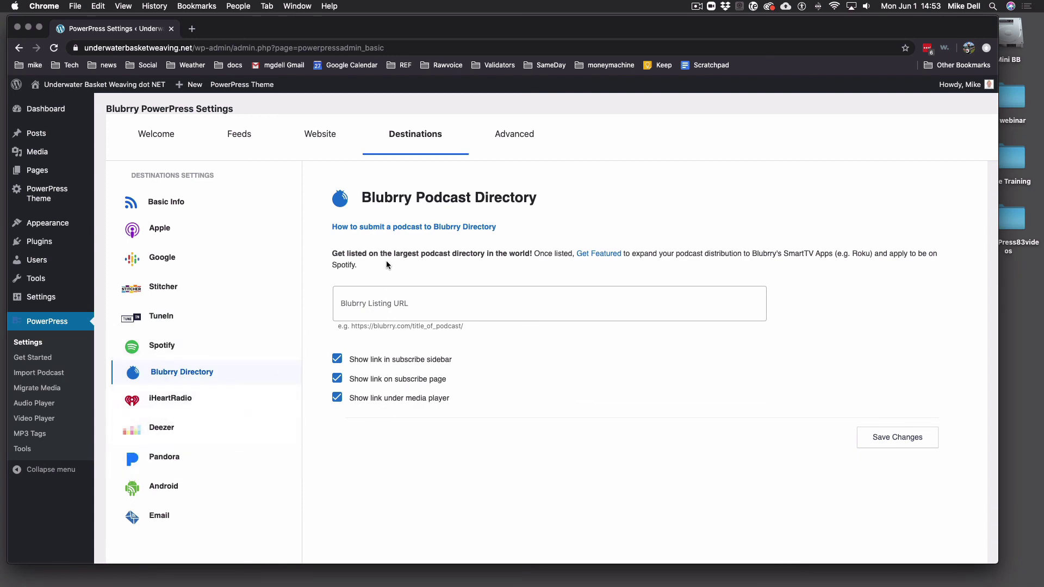
pyautogui.click(173, 235)
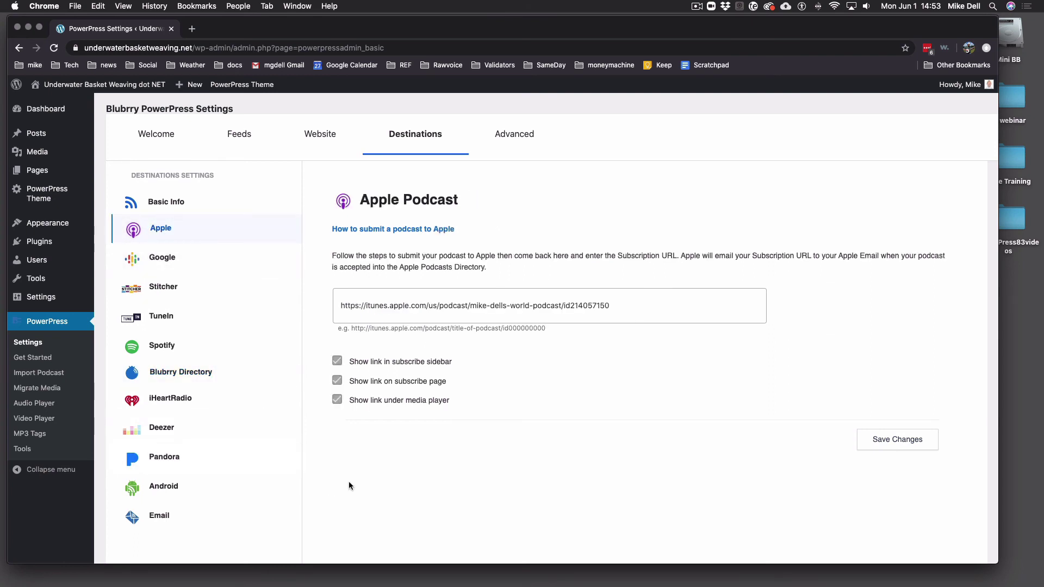